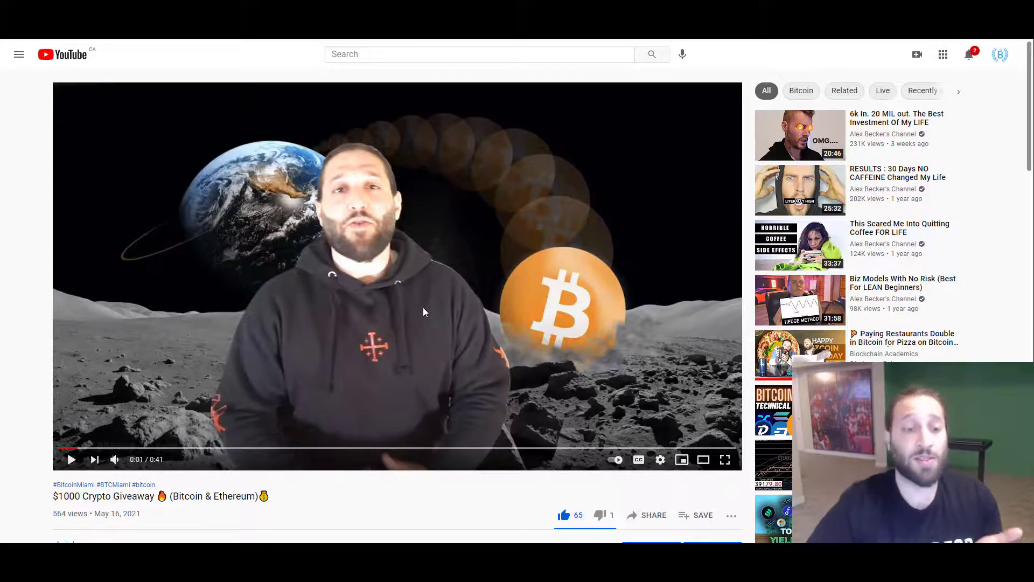
Step: Scroll the WBTC dashboard to Proof of Assets: 181,763.1242 WBTC versus 181,775.5666 BTC in custody
scroll(423, 312, "down", 7)
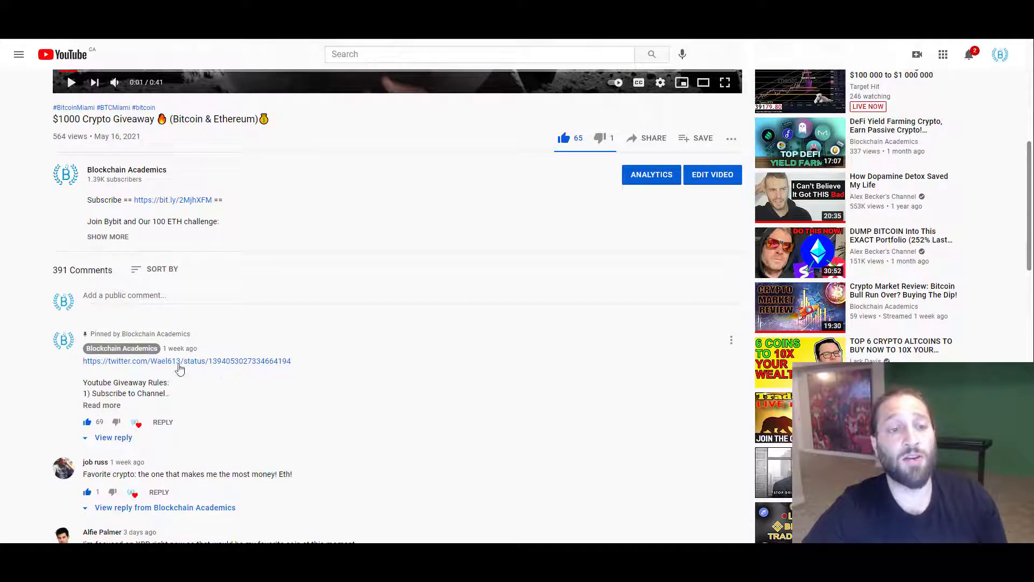
scroll(224, 369, "up", 7)
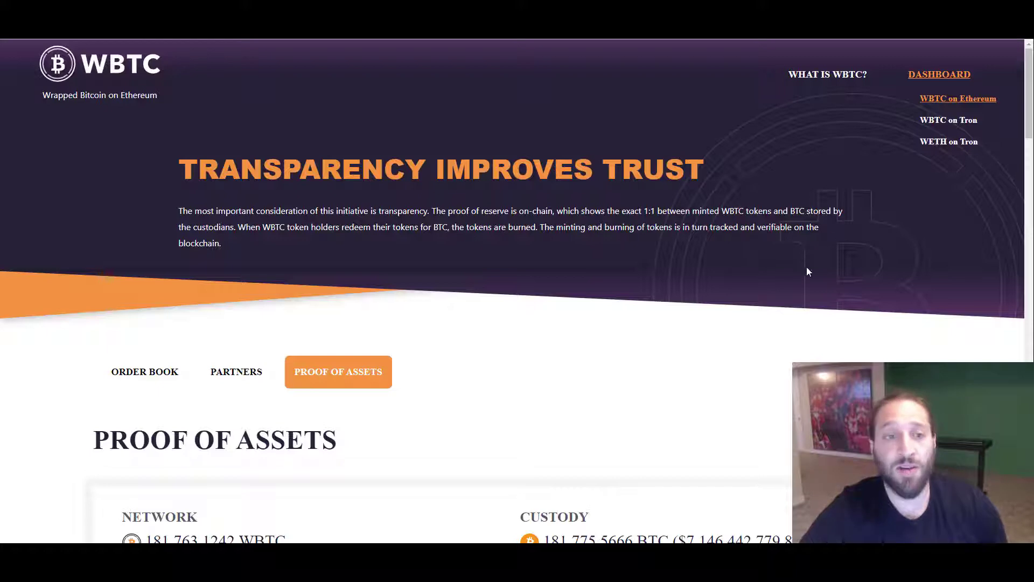
scroll(259, 266, "down", 2)
scroll(362, 356, "down", 1)
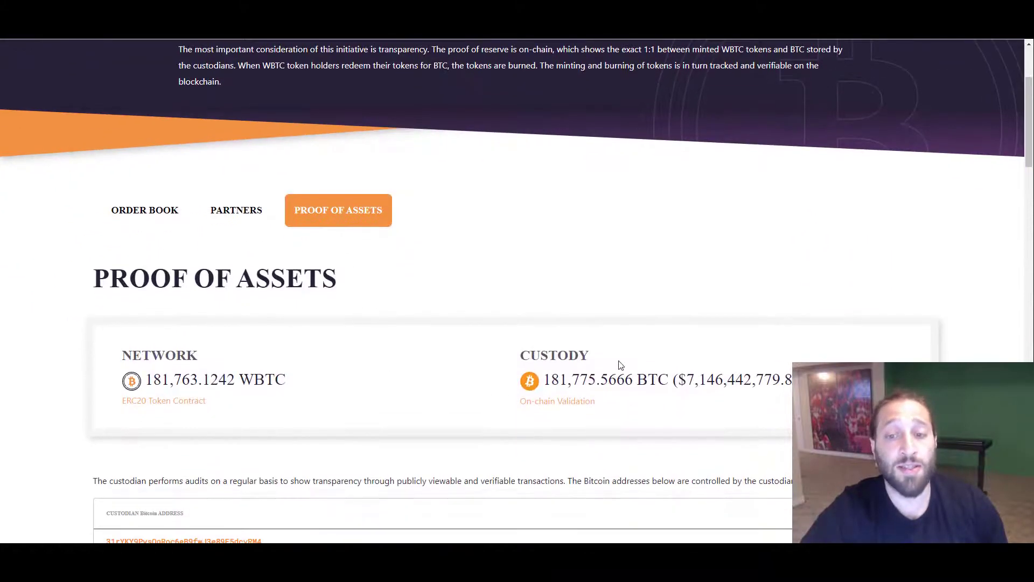
scroll(492, 413, "down", 2)
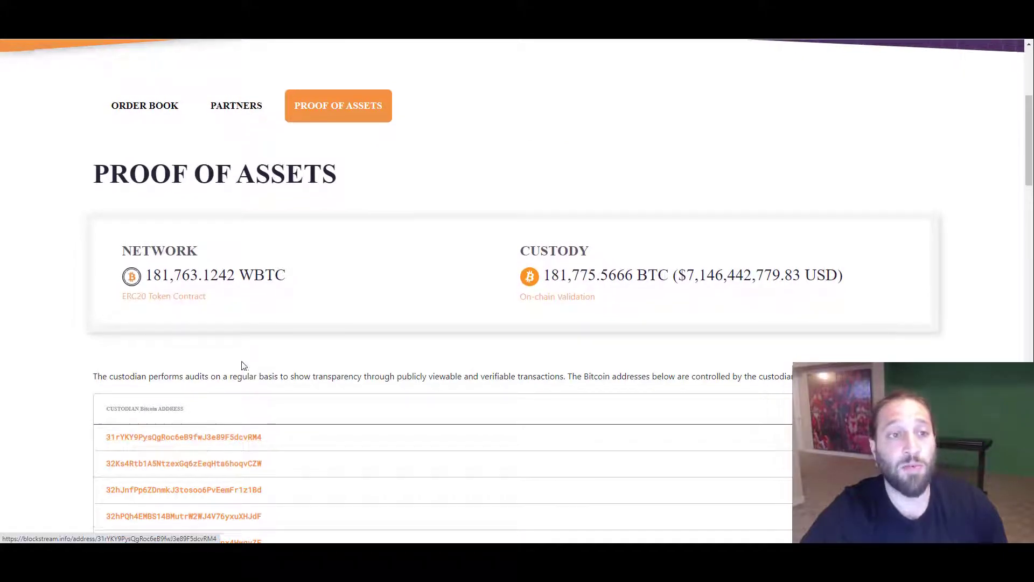
scroll(242, 362, "up", 1)
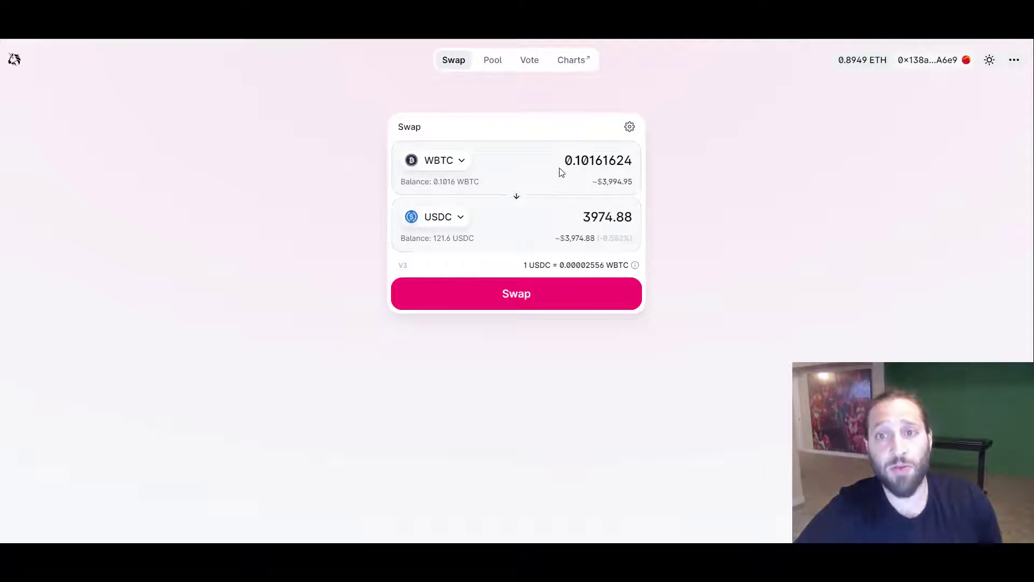
Step: Change the received token from USDC to ETH, quoting about 1.43974 ETH
left_click(461, 219)
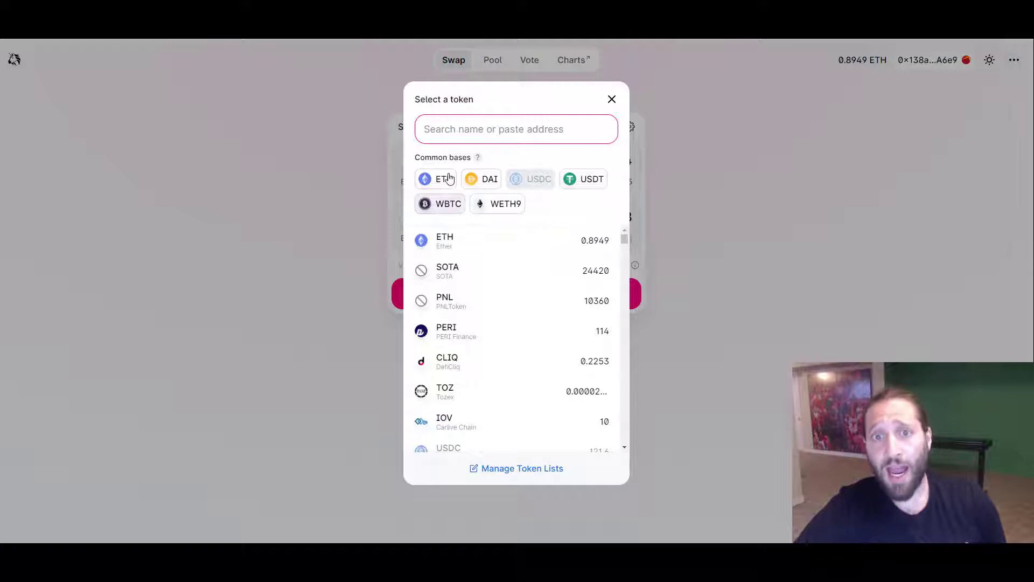
left_click(450, 178)
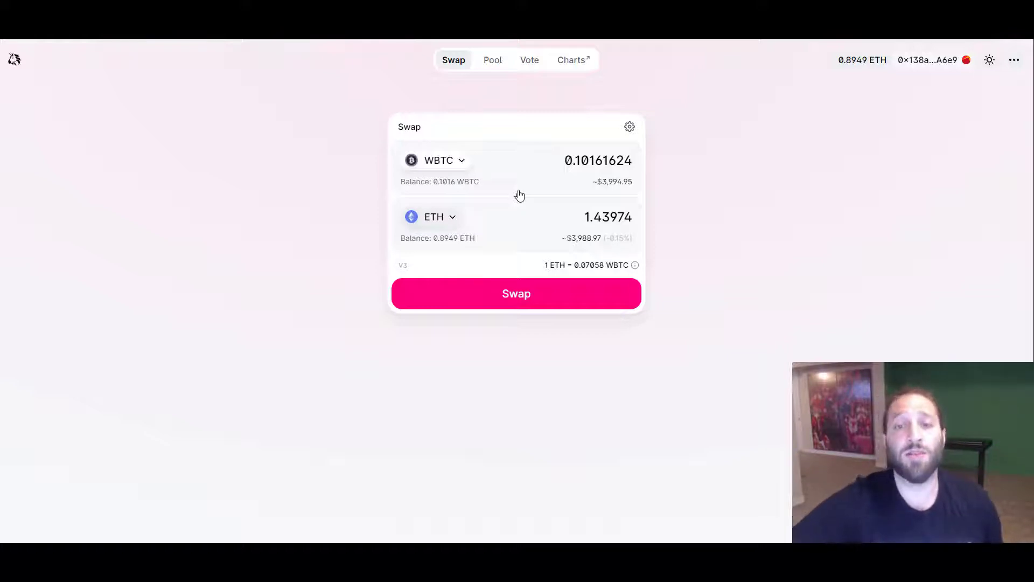
left_click_drag(563, 160, 695, 166)
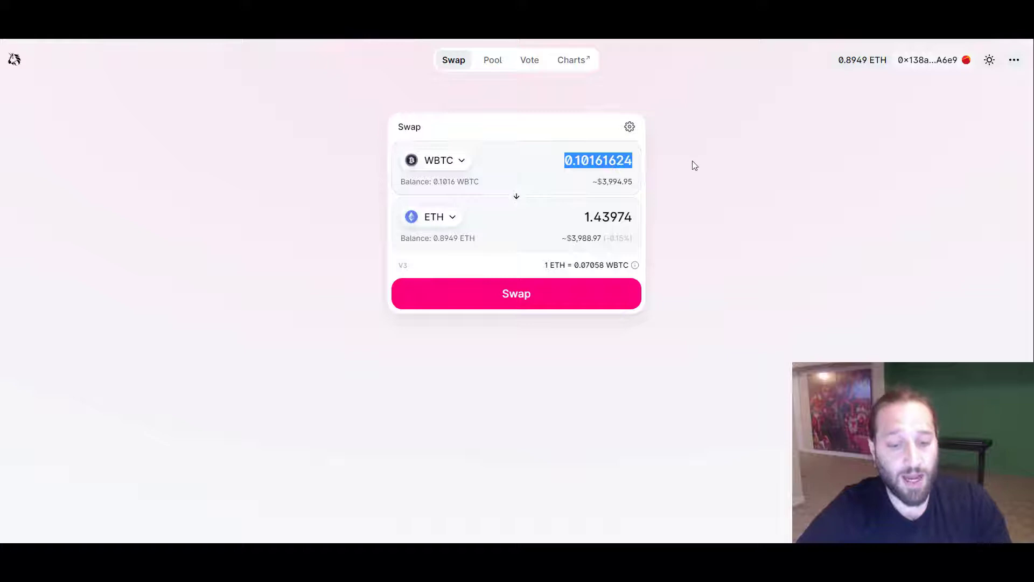
type("100")
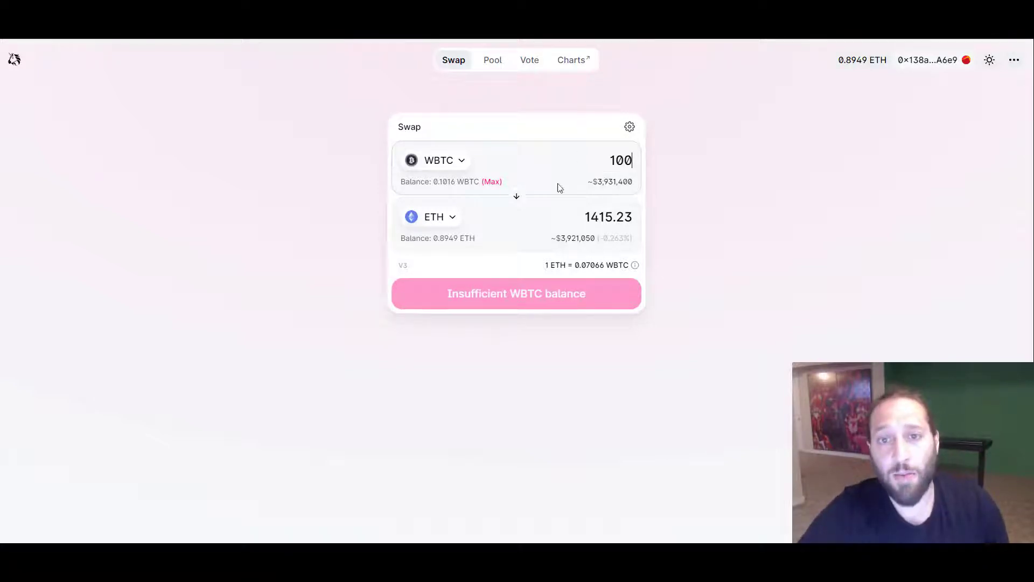
left_click(492, 182)
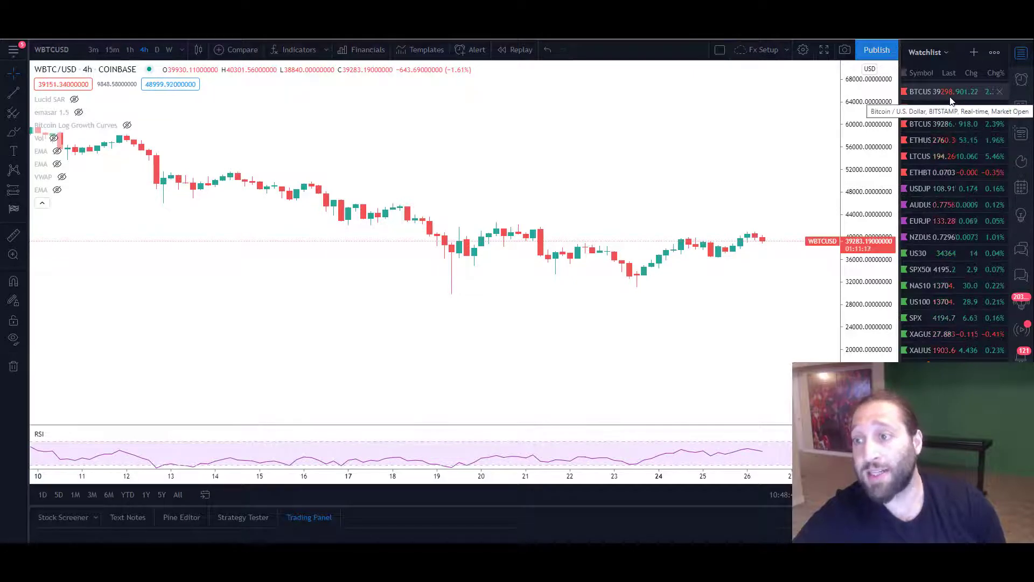
Step: Show the weekly ETH/BTC chart back to 2017 and draw a horizontal line at 0.106473
left_click(940, 170)
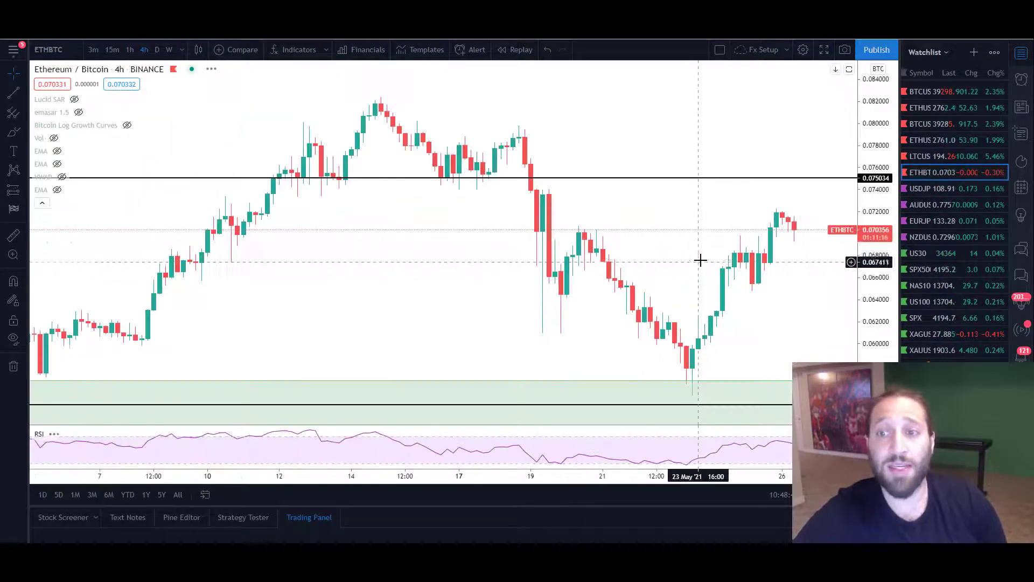
left_click(170, 50)
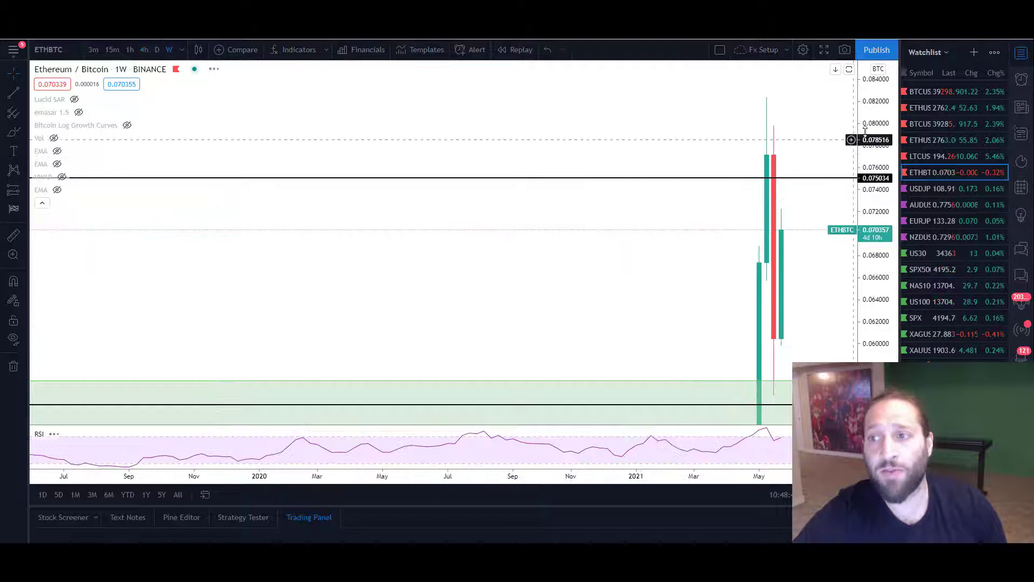
scroll(656, 354, "down", 5)
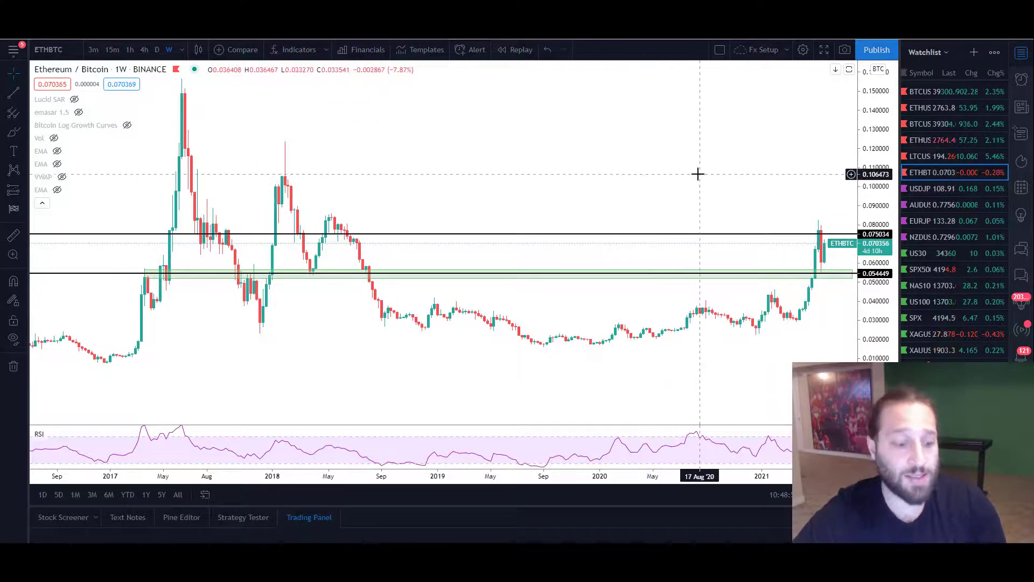
key("alt+h")
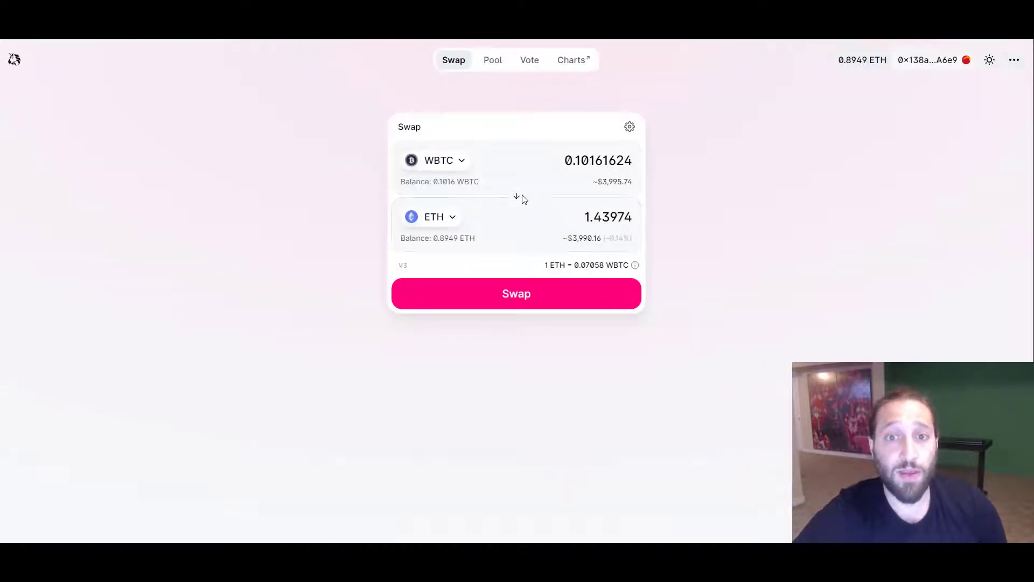
Step: Flip the swap direction to sell ETH for WBTC
left_click(520, 198)
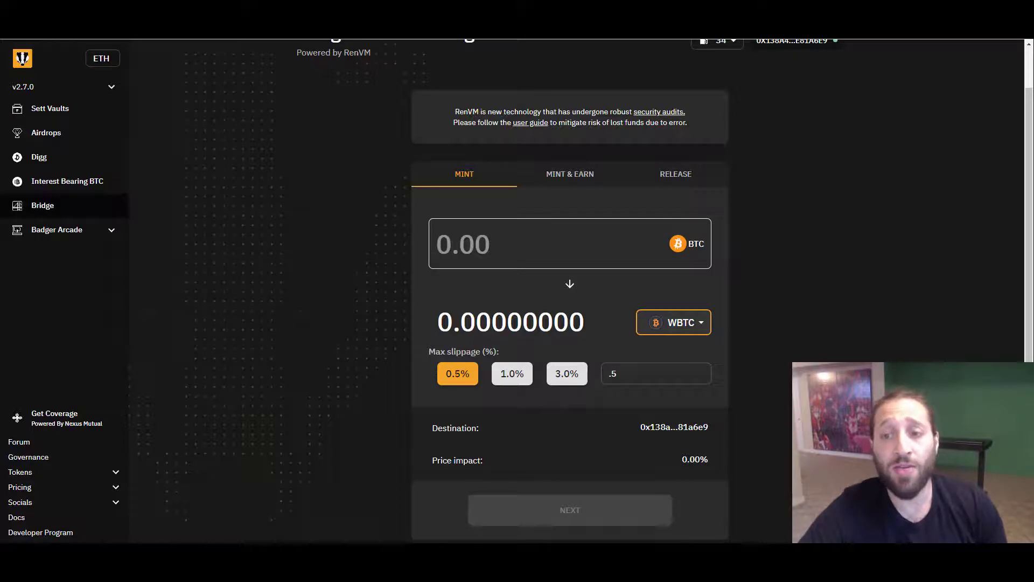
Step: Set up a 0.01 BTC mint with WBTC kept as the target token
left_click(685, 330)
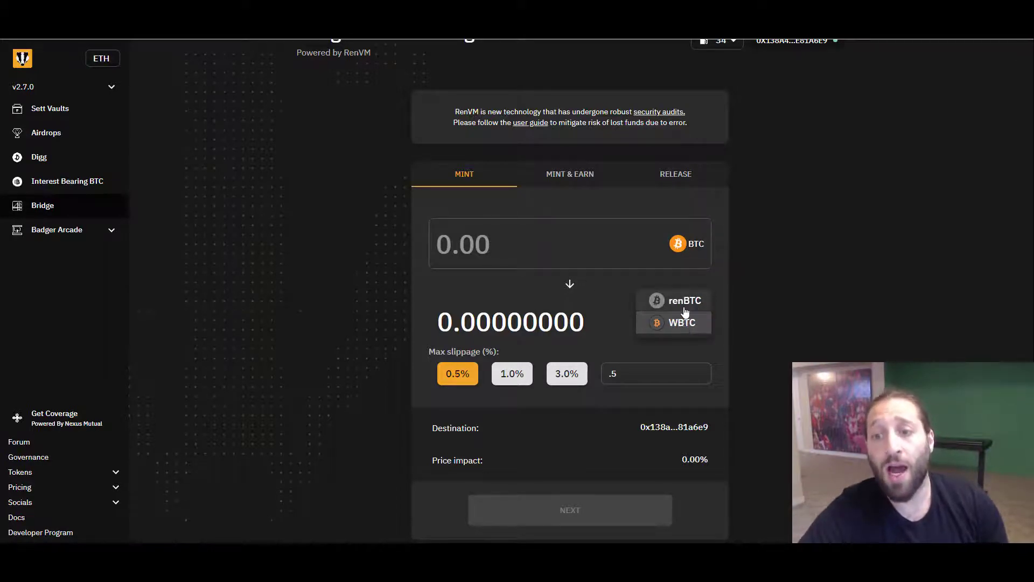
left_click(682, 323)
left_click(613, 257)
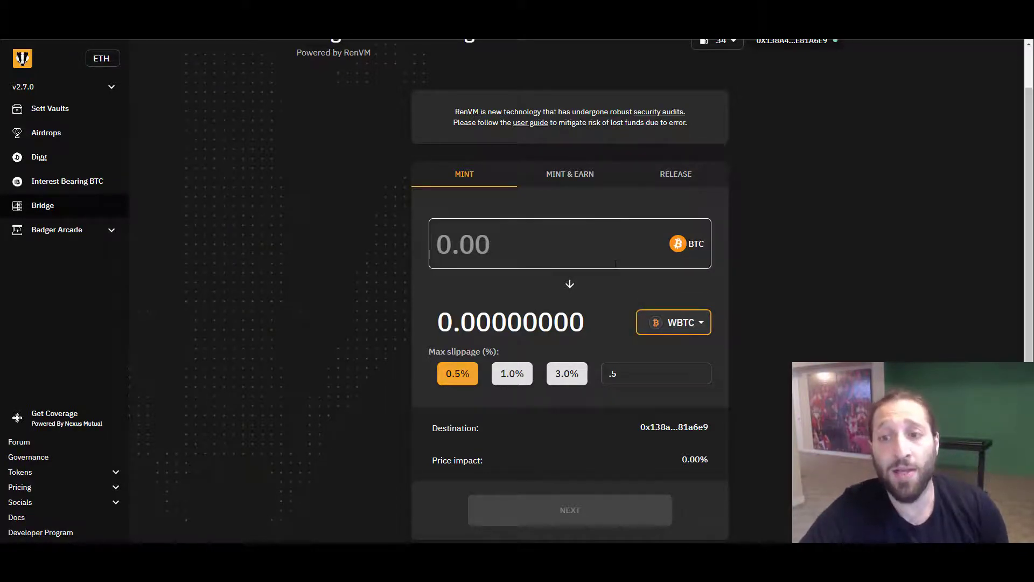
type("0")
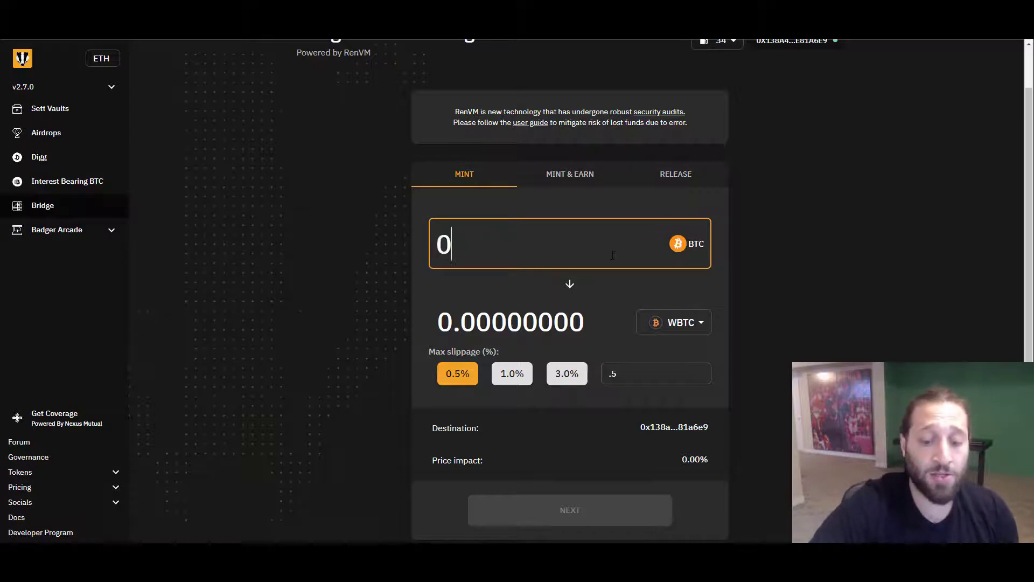
type(".01")
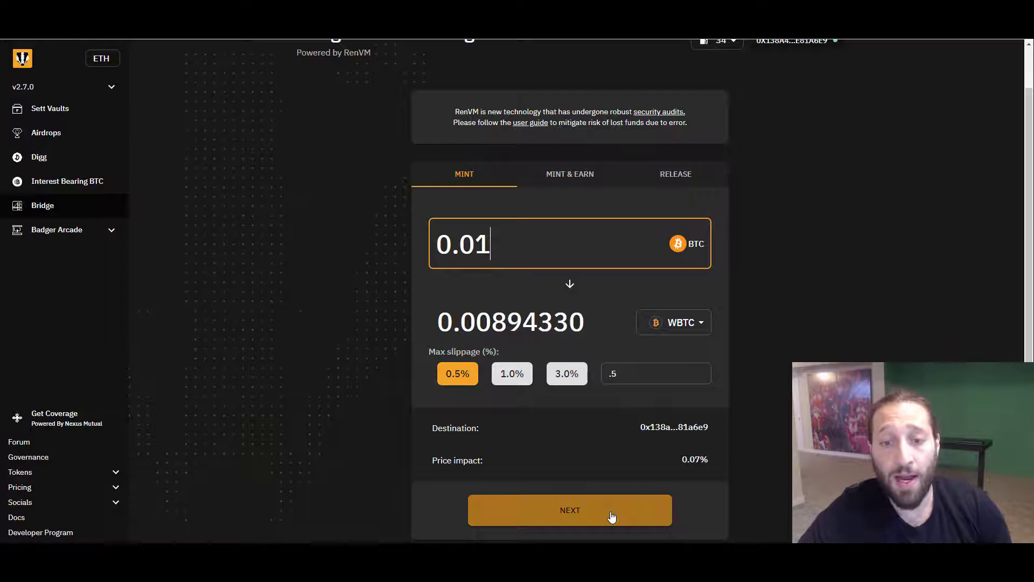
left_click(612, 517)
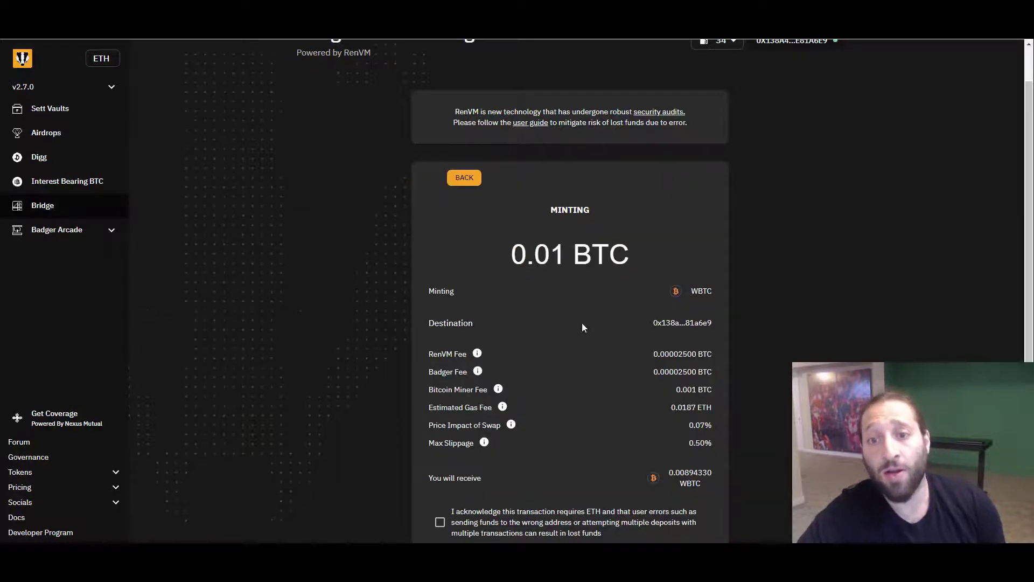
Step: Tick both acknowledgements and confirm minting 0.01 BTC into 0.00894330 WBTC
scroll(587, 278, "down", 2)
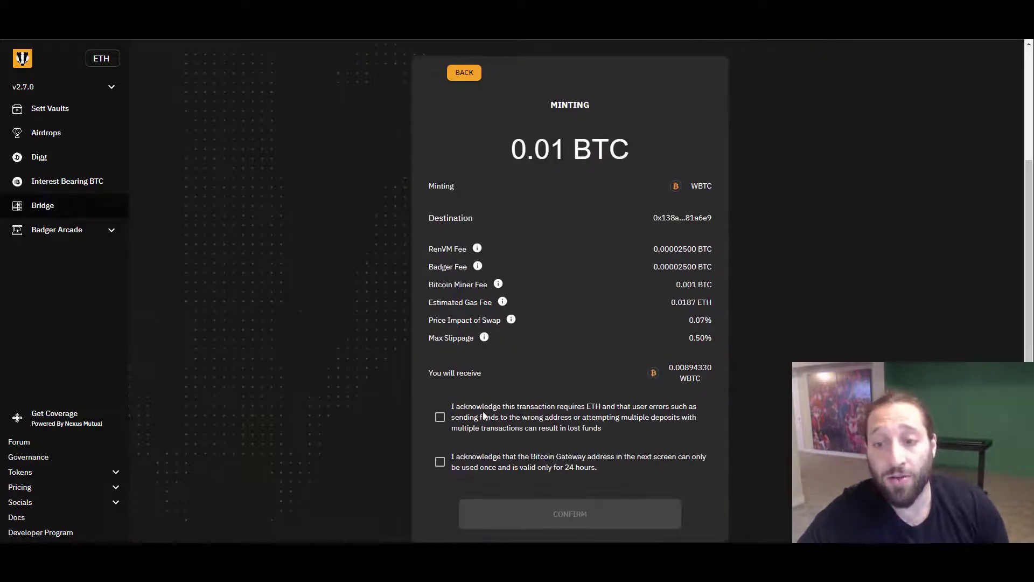
left_click(441, 417)
left_click(440, 461)
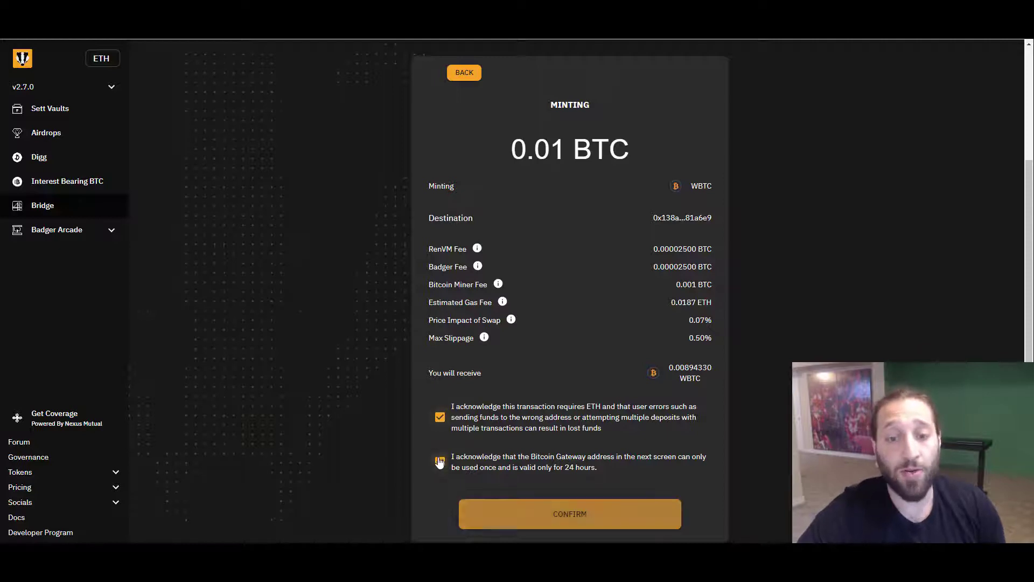
left_click(535, 511)
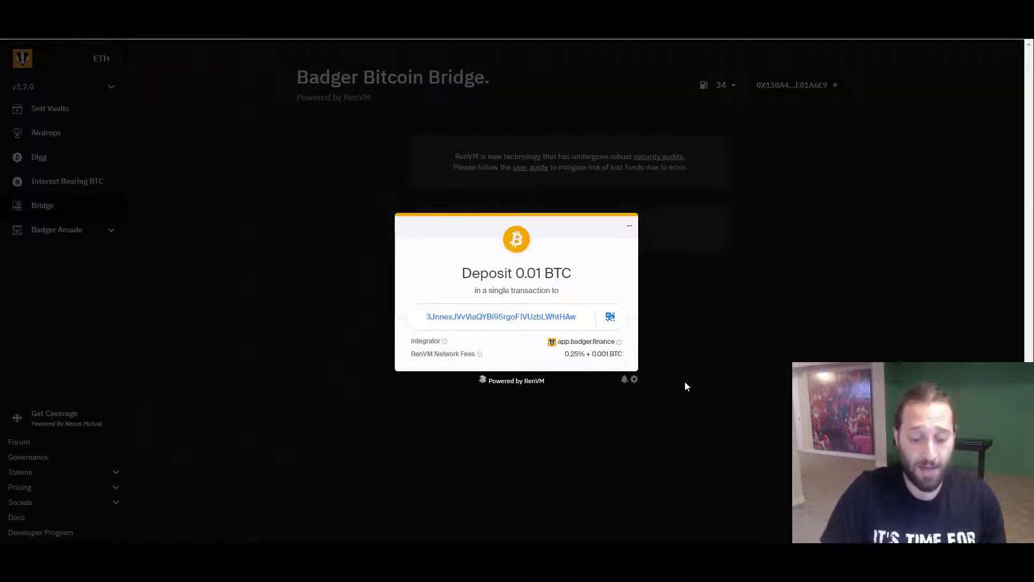
Step: Show the deposit address QR code, then minimize the deposit dialog to track 0 / 6 confirmations
left_click(609, 317)
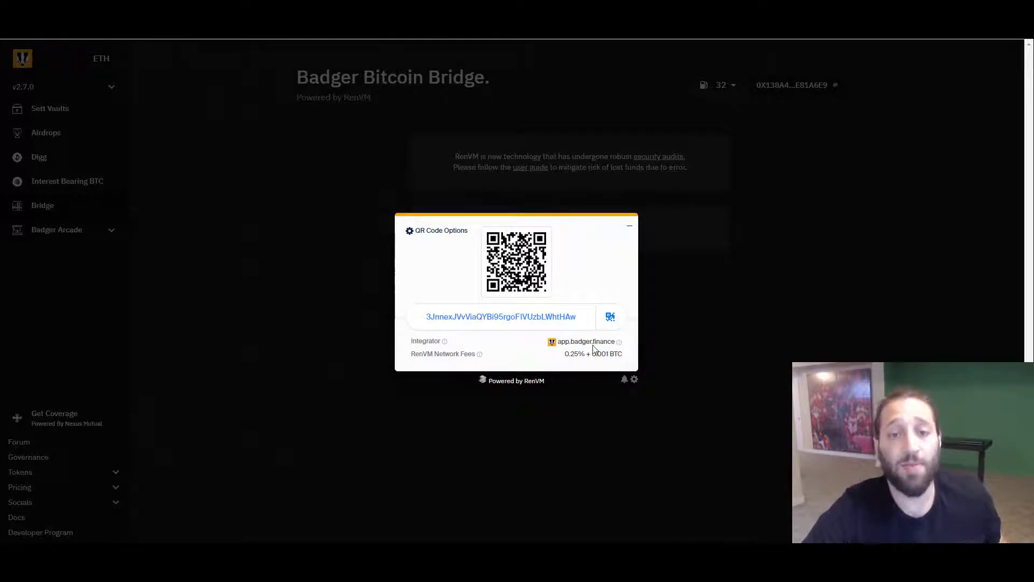
left_click(632, 227)
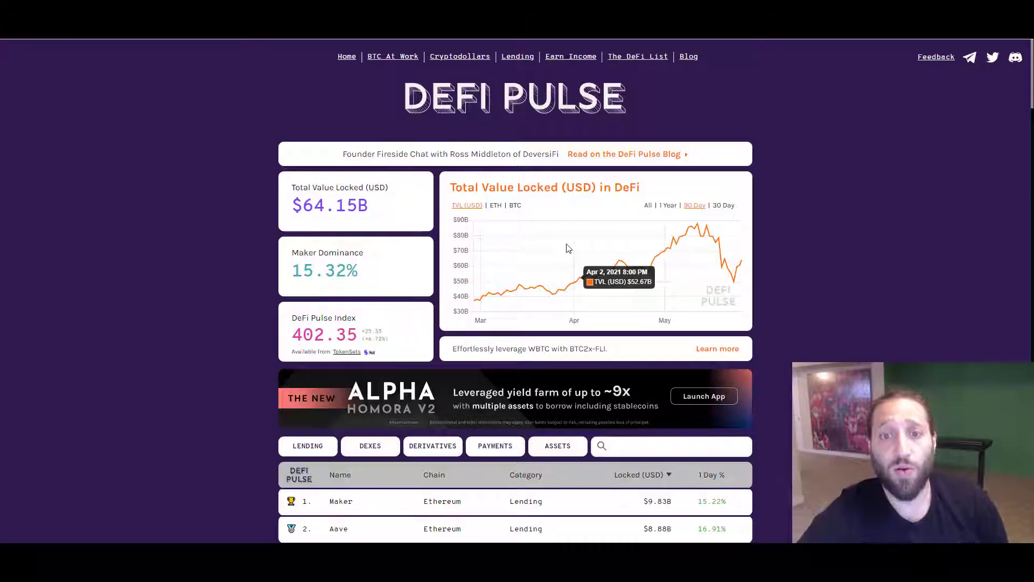
scroll(567, 247, "down", 2)
scroll(566, 247, "down", 1)
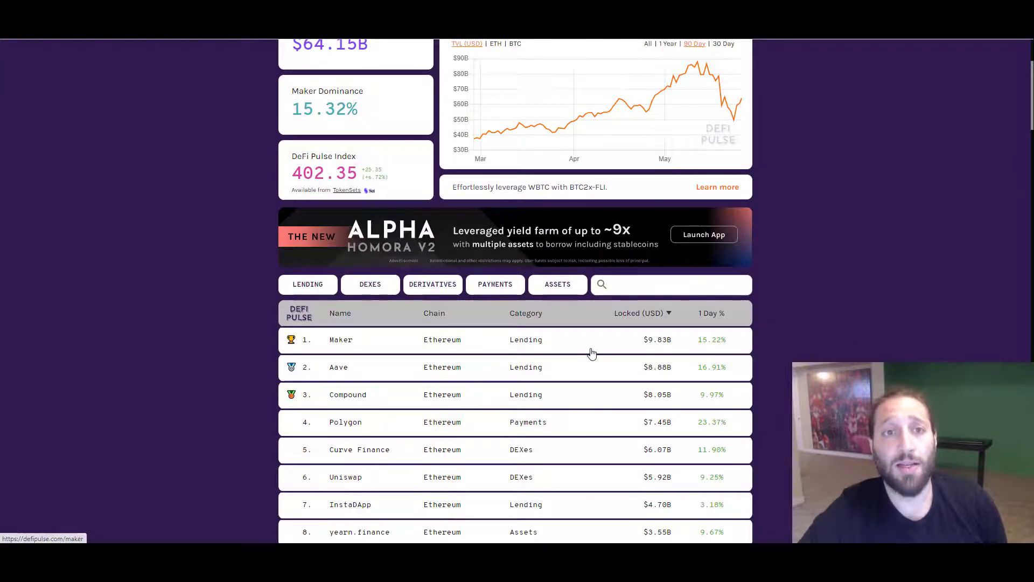
scroll(592, 353, "up", 1)
scroll(582, 355, "down", 1)
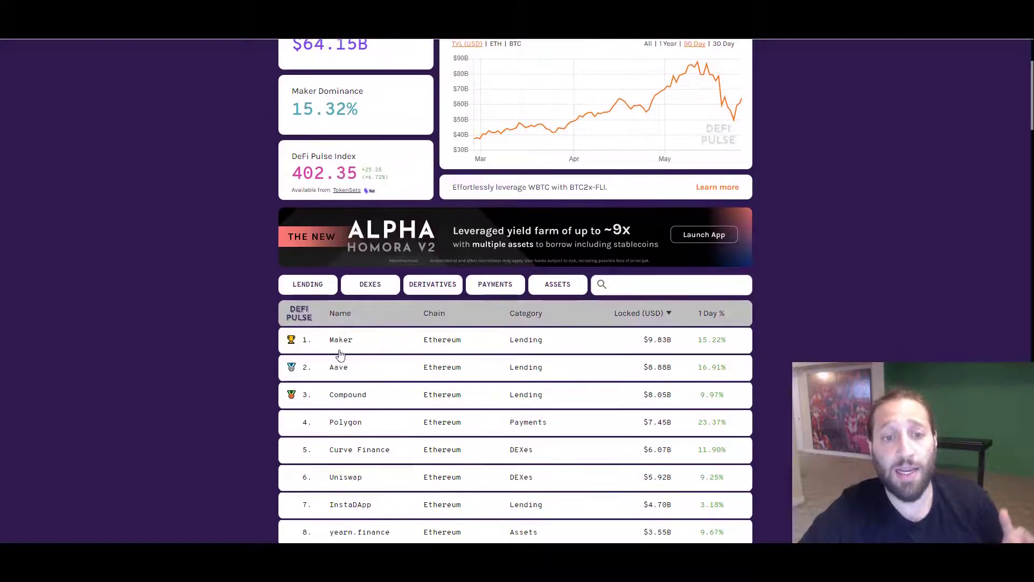
scroll(340, 356, "down", 2)
scroll(356, 400, "down", 1)
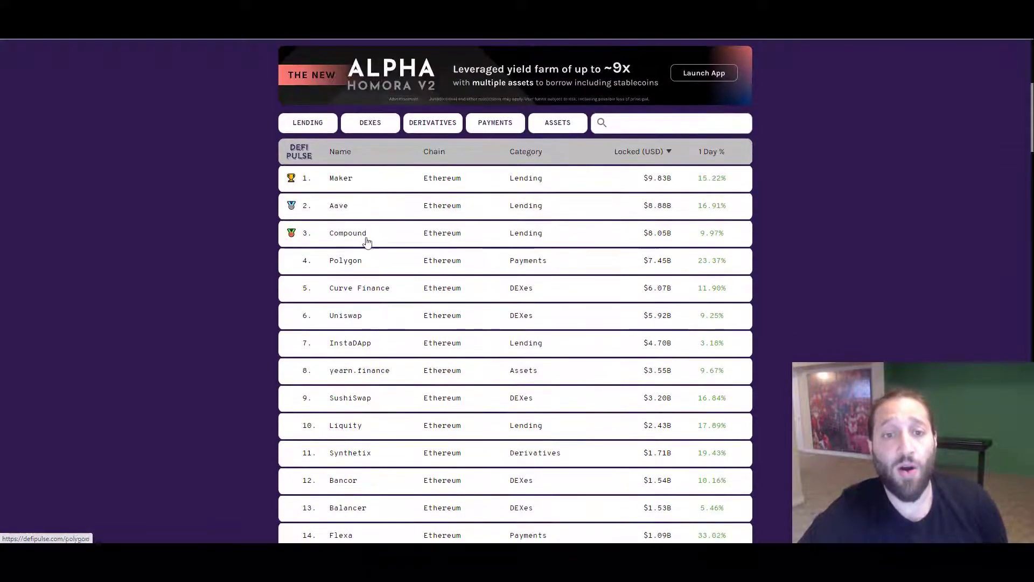
scroll(372, 270, "down", 2)
scroll(532, 191, "up", 1)
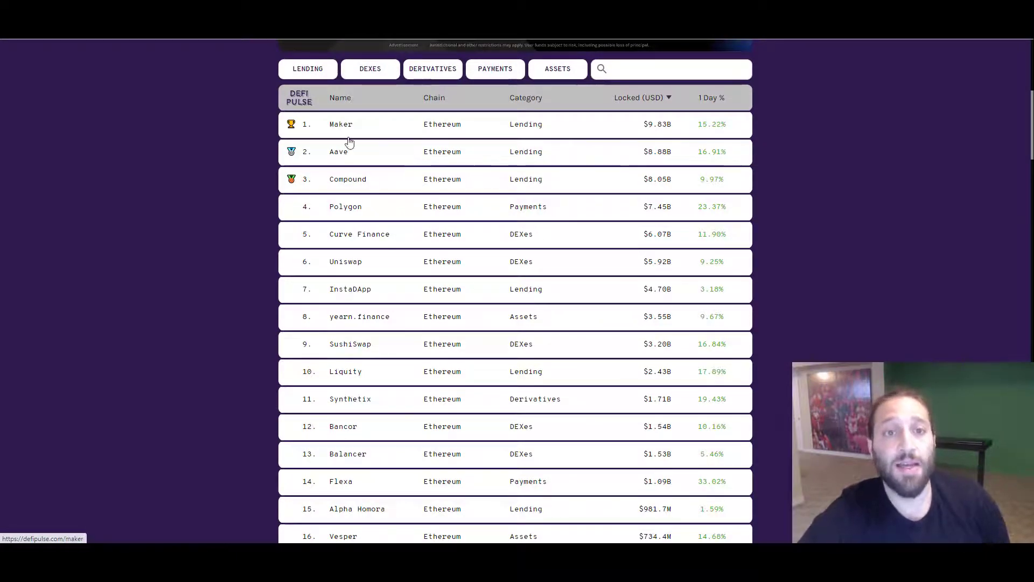
left_click(342, 156)
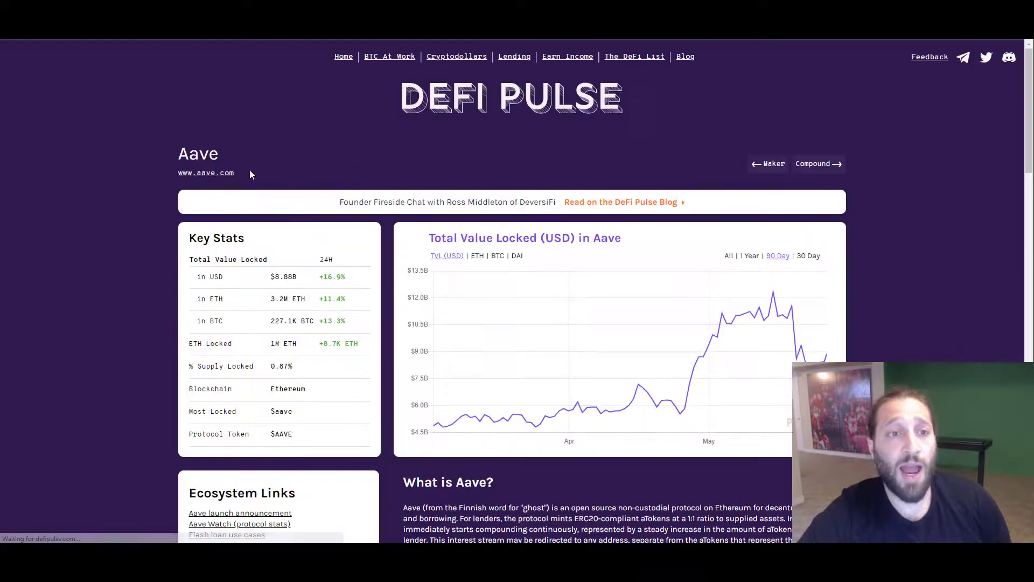
left_click(228, 174)
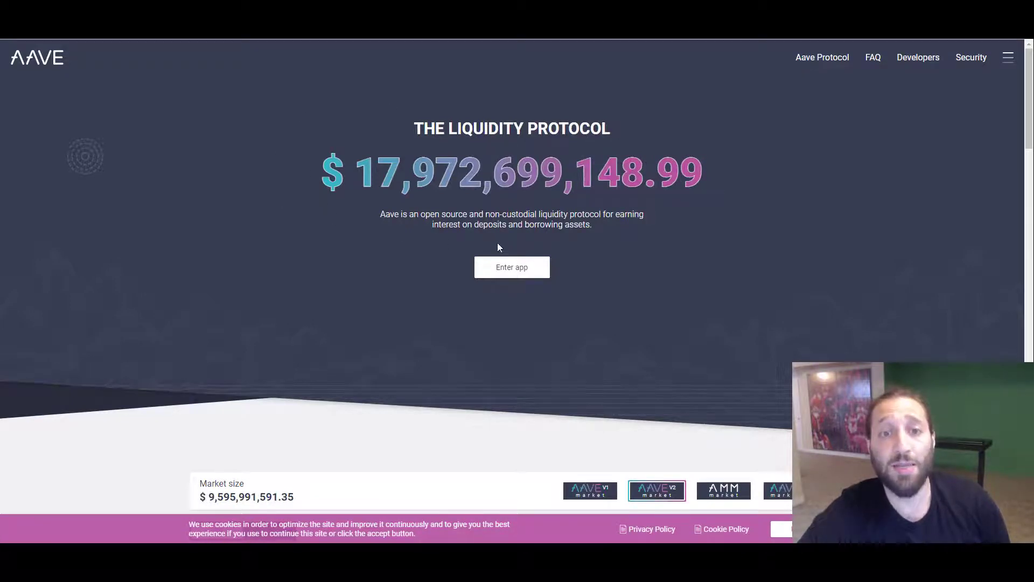
Step: Launch the Aave app, connect the MetaMask wallet, and decline the network switch
left_click(520, 269)
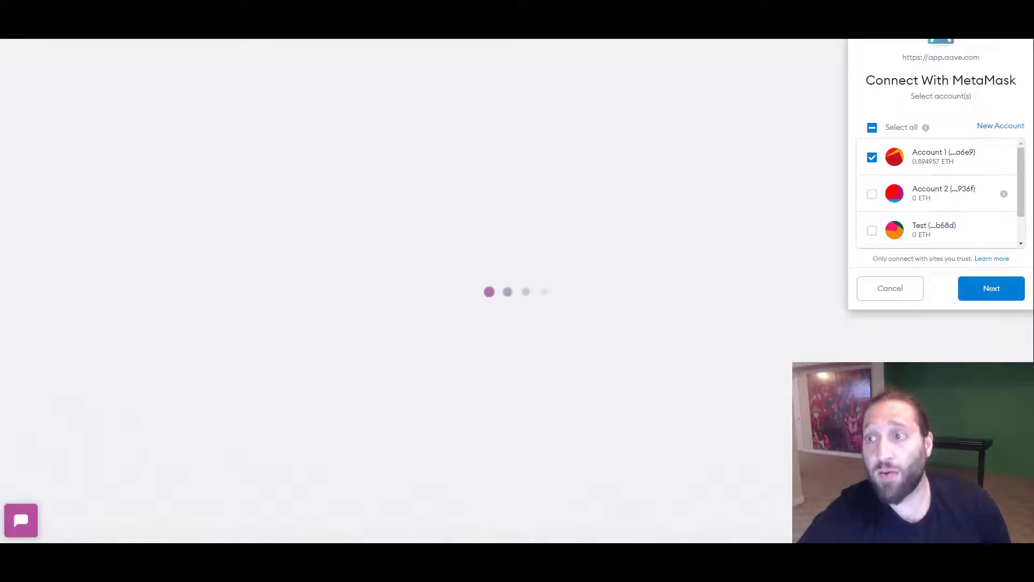
left_click(985, 298)
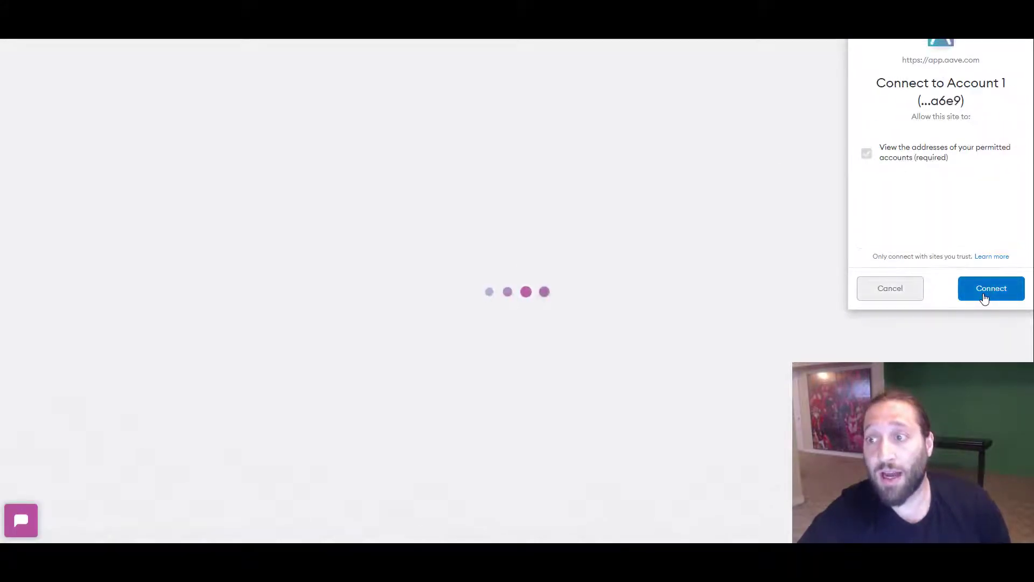
left_click(985, 298)
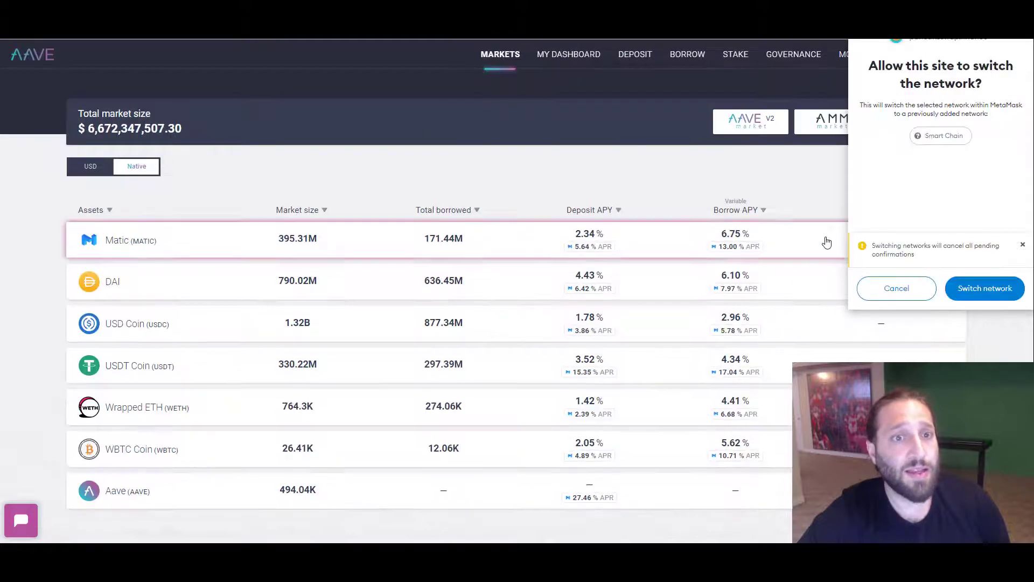
left_click(897, 289)
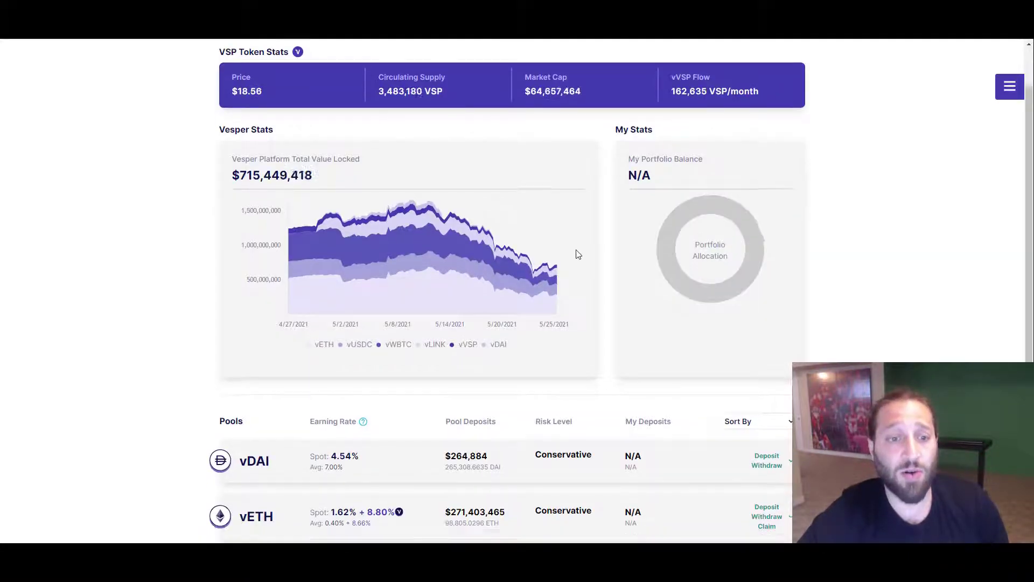
Step: Scroll through Vesper's token stats and Pools list to review vWBTC and other earning rates
scroll(363, 288, "down", 4)
scroll(340, 399, "down", 1)
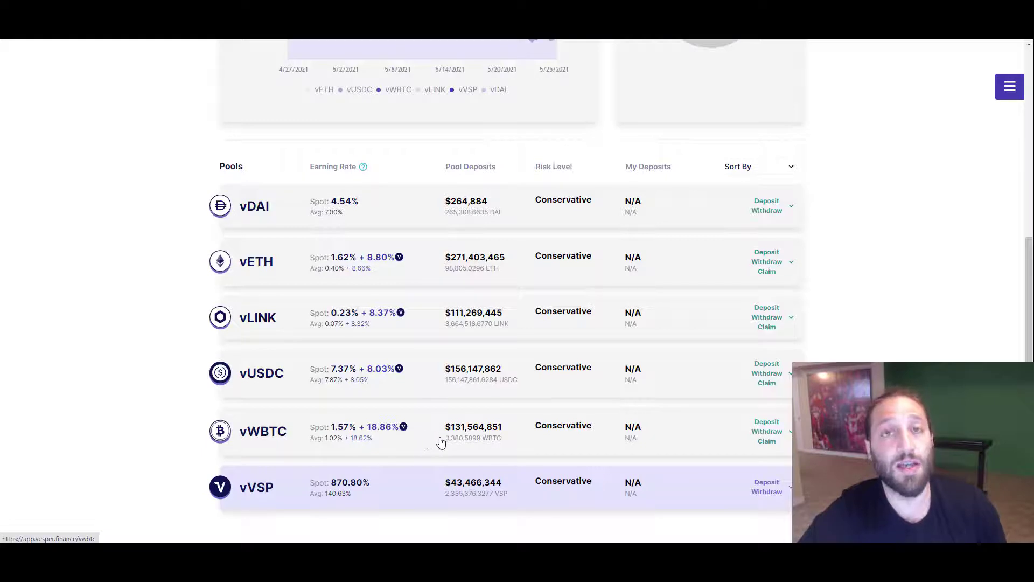
scroll(439, 442, "up", 5)
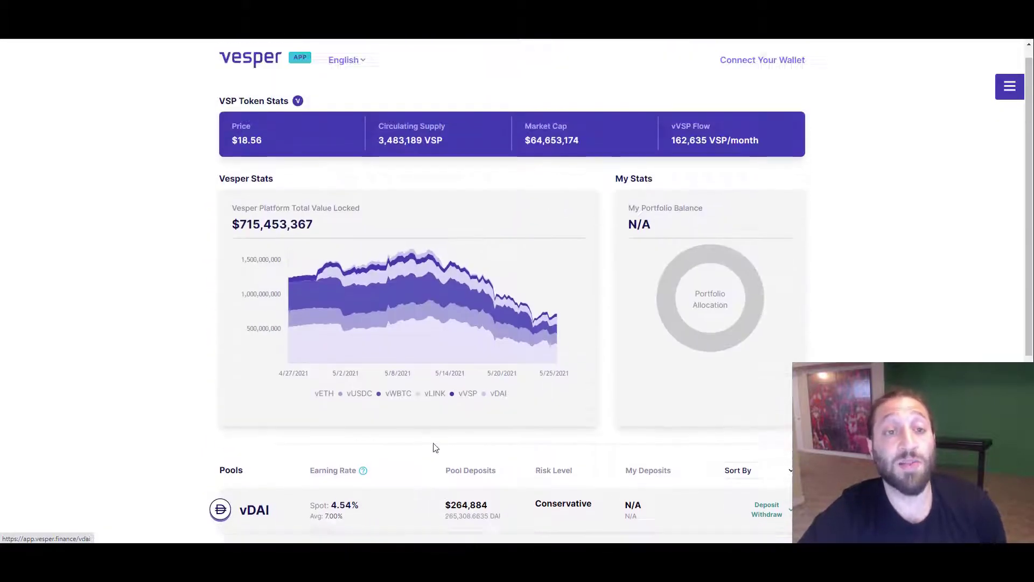
scroll(436, 448, "up", 1)
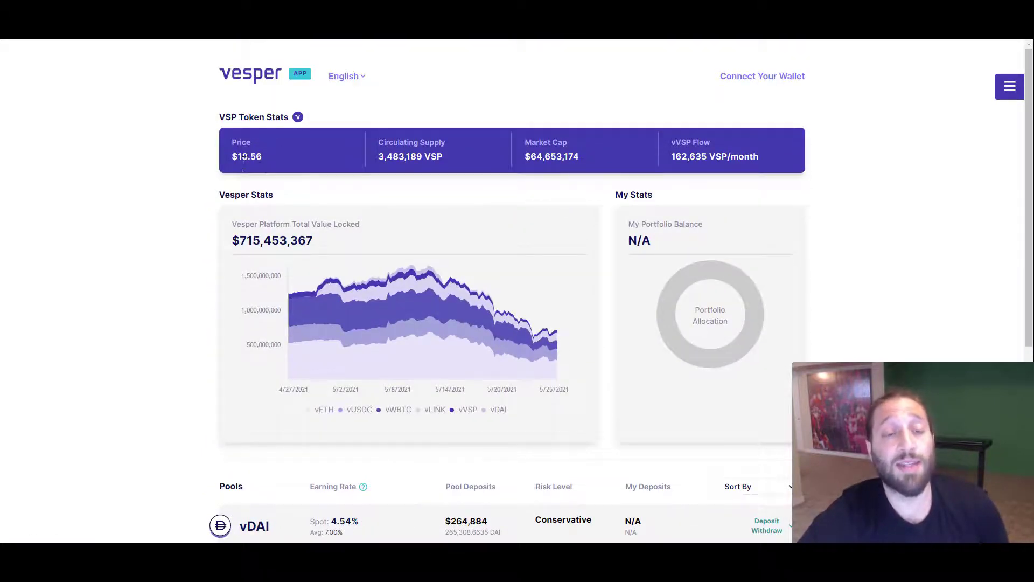
scroll(312, 234, "down", 6)
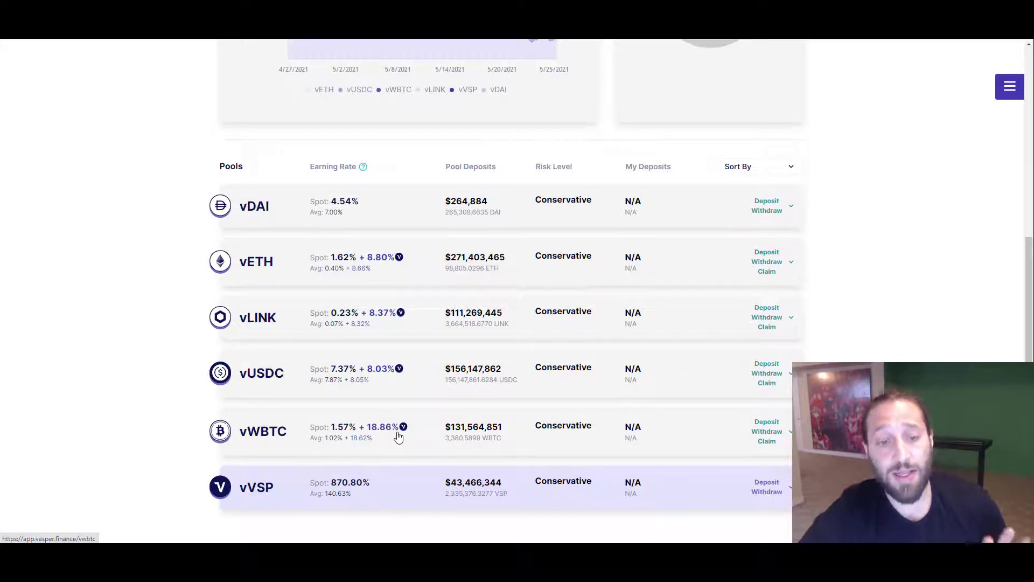
scroll(398, 436, "up", 2)
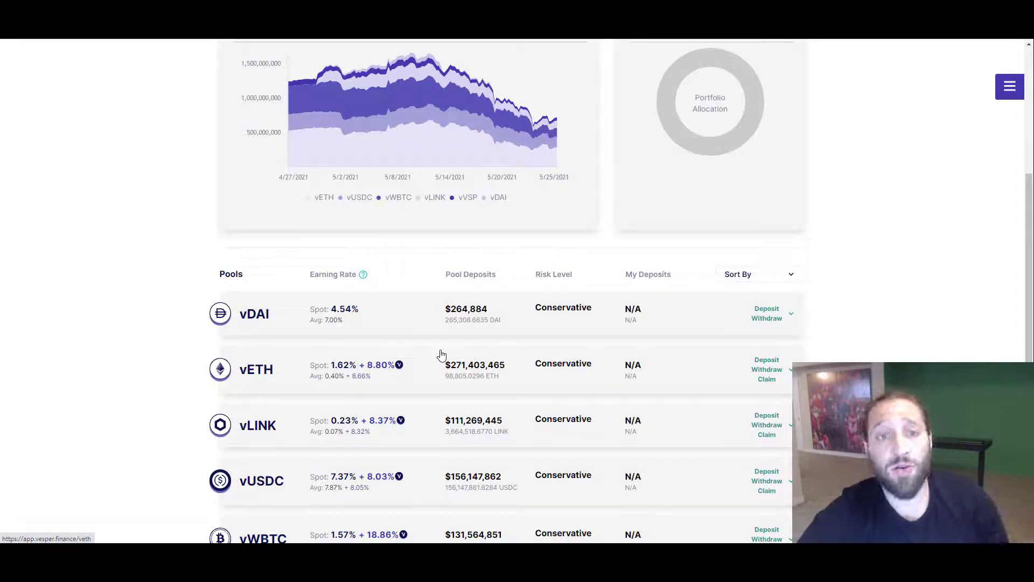
scroll(442, 361, "up", 4)
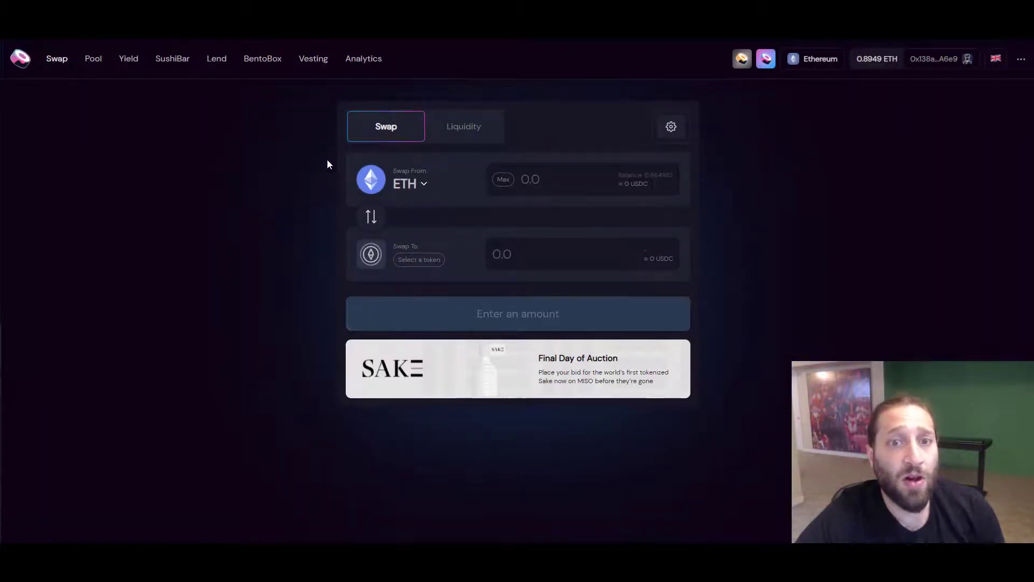
Step: Enter 0.05 WBTC against 0.710929 ETH in the ETH–WBTC liquidity form, then go to Kashi lending
left_click(464, 138)
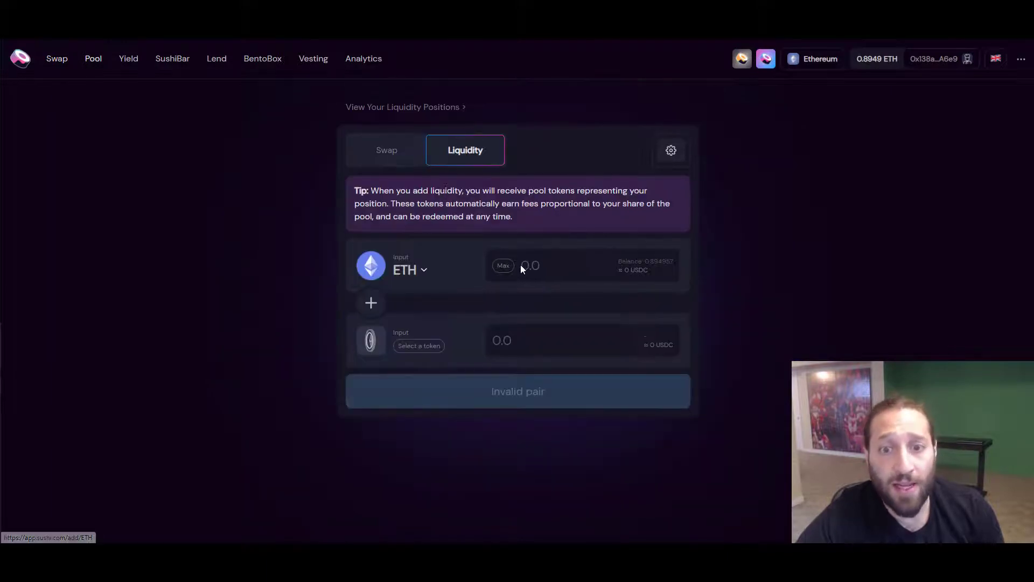
left_click(416, 345)
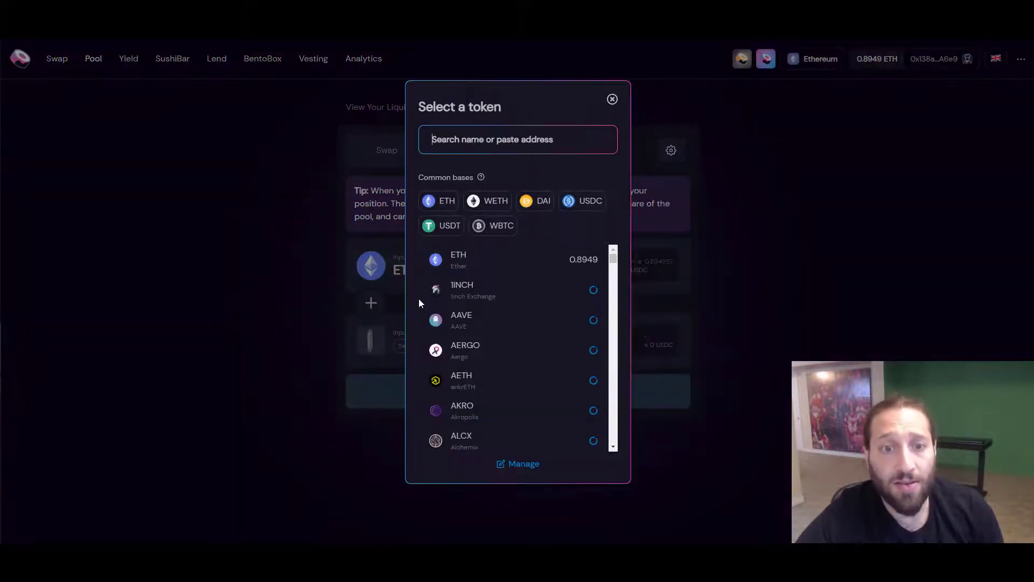
left_click(474, 229)
type("0.5")
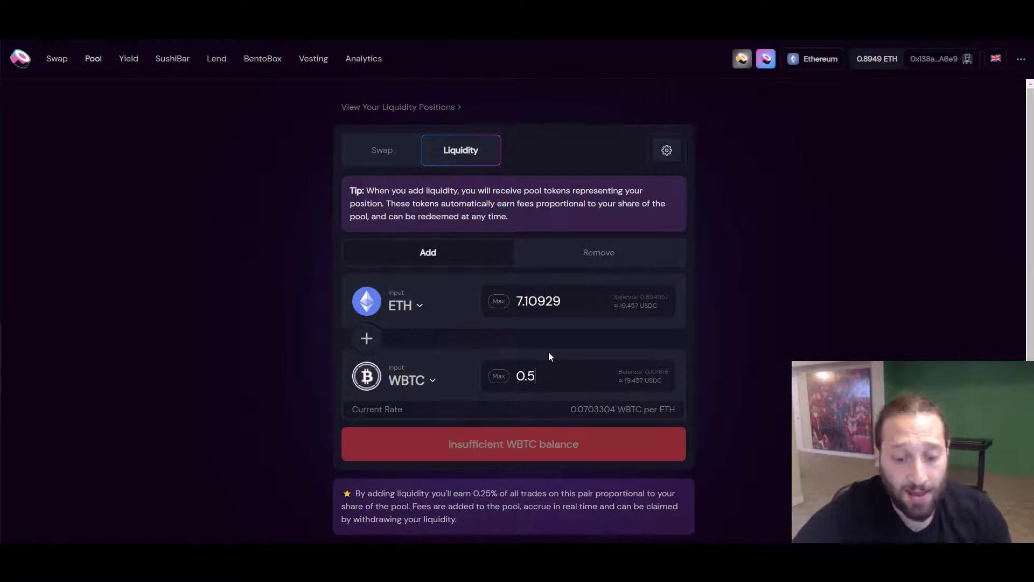
key("BackSpace")
type("05")
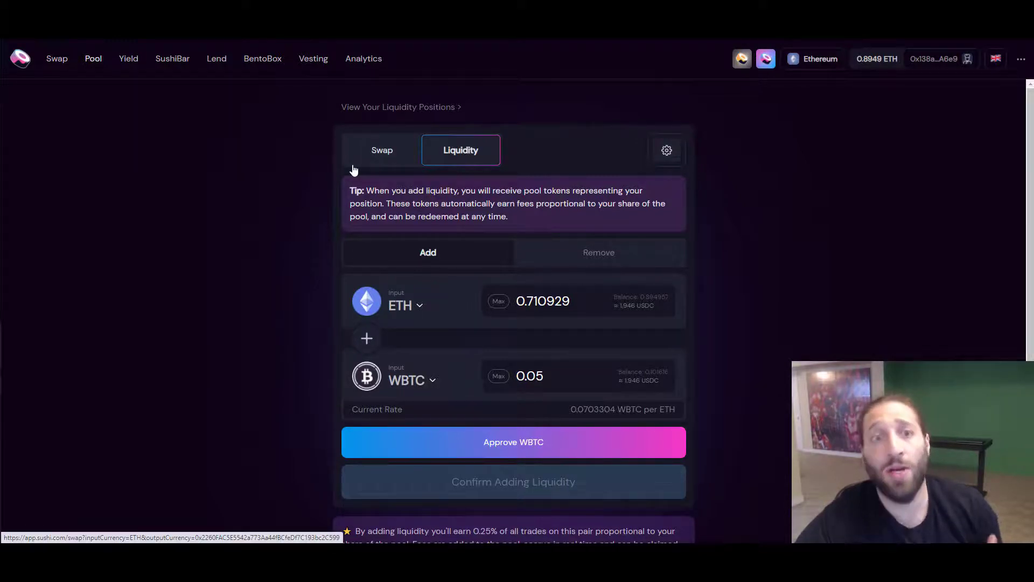
left_click(218, 60)
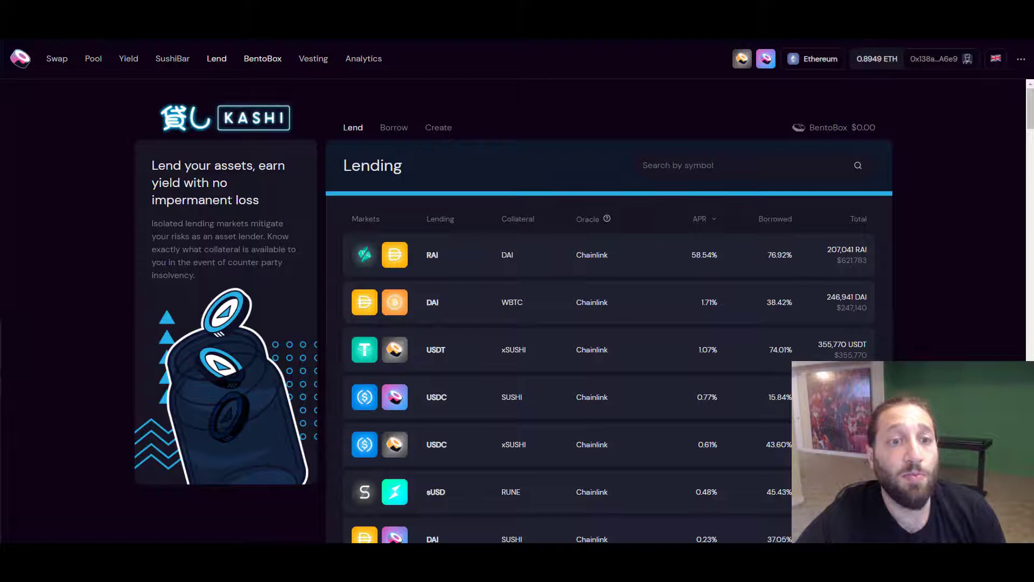
left_click(674, 174)
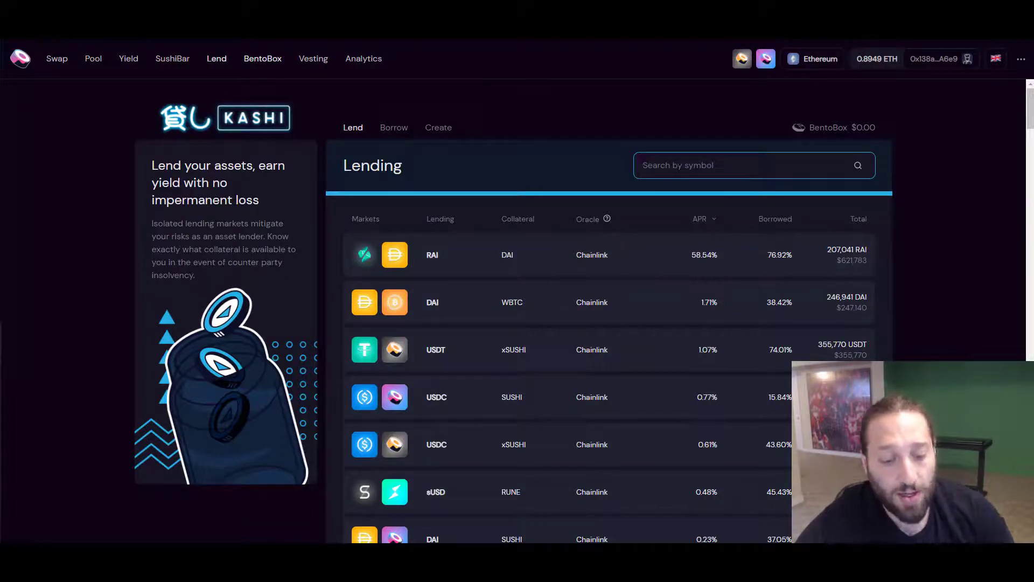
type("bt")
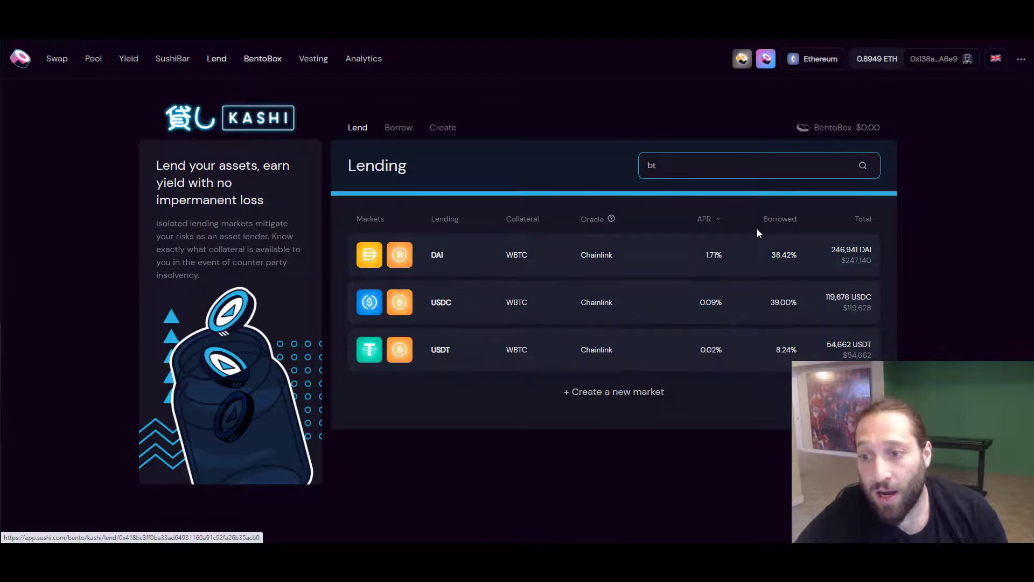
left_click(771, 234)
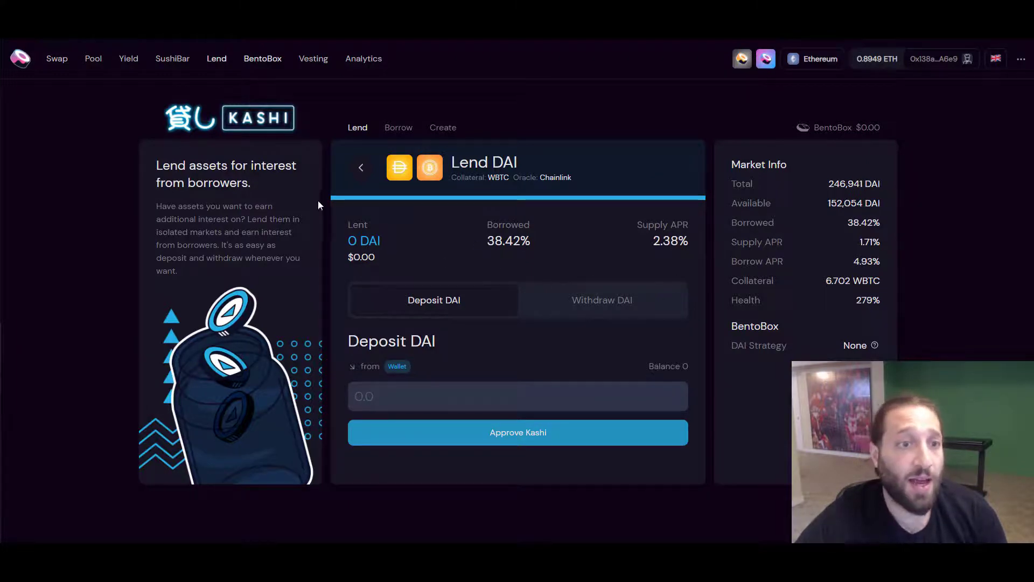
left_click(396, 131)
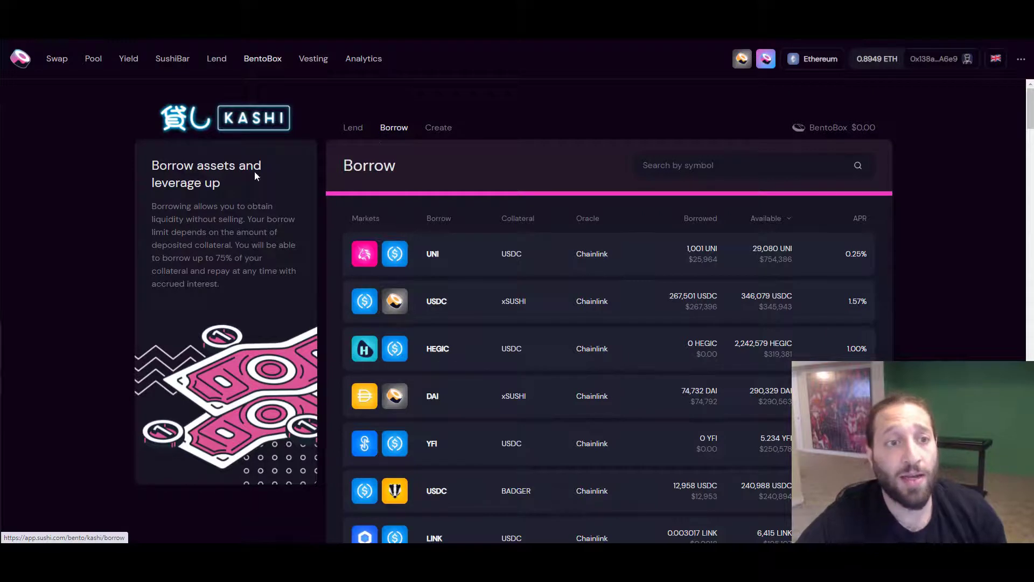
left_click(354, 130)
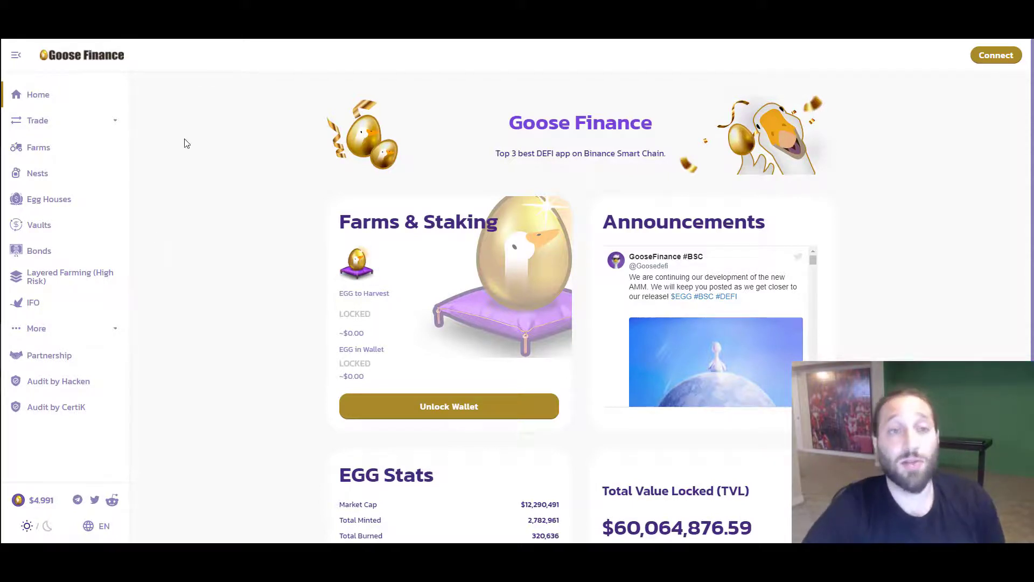
Step: Open Goose Finance's Nests page listing single-token staking pools that earn EGG
scroll(302, 232, "down", 2)
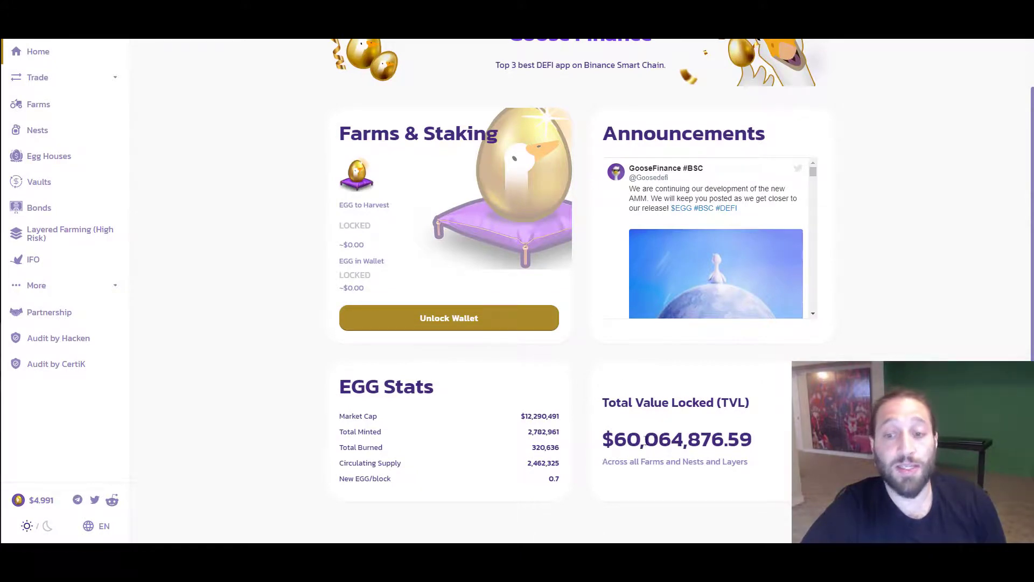
scroll(203, 363, "up", 2)
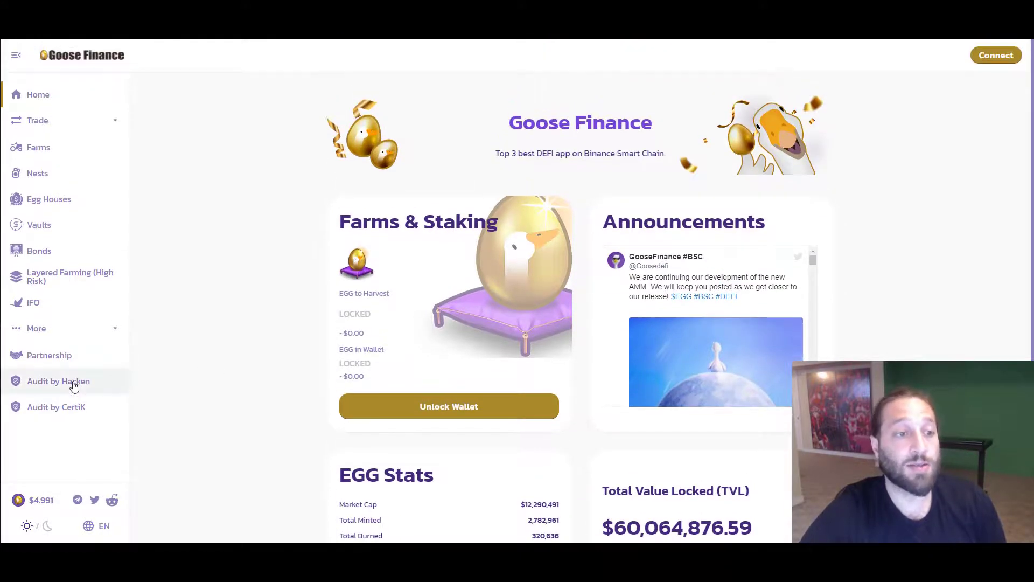
left_click(65, 175)
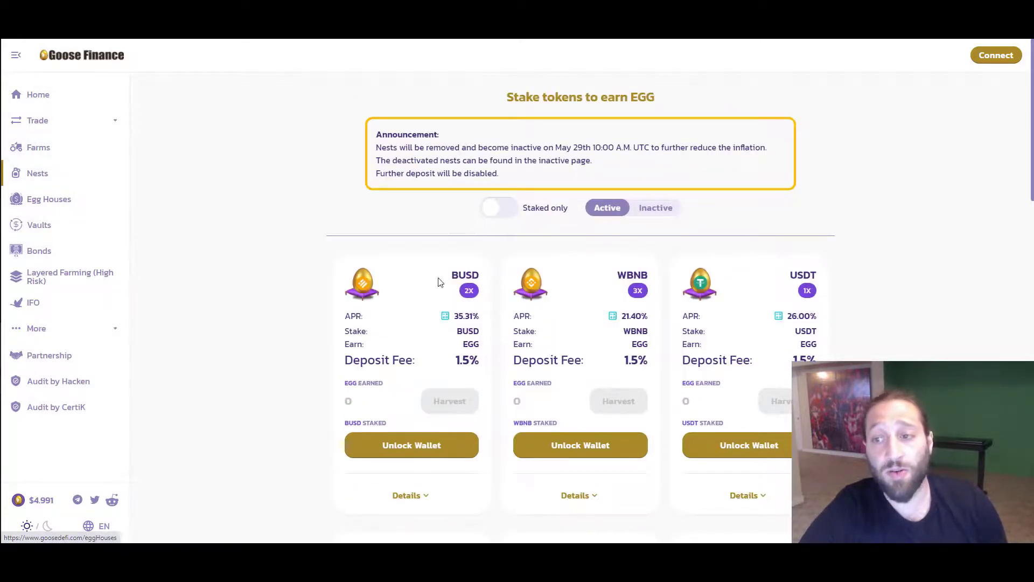
scroll(439, 281, "down", 5)
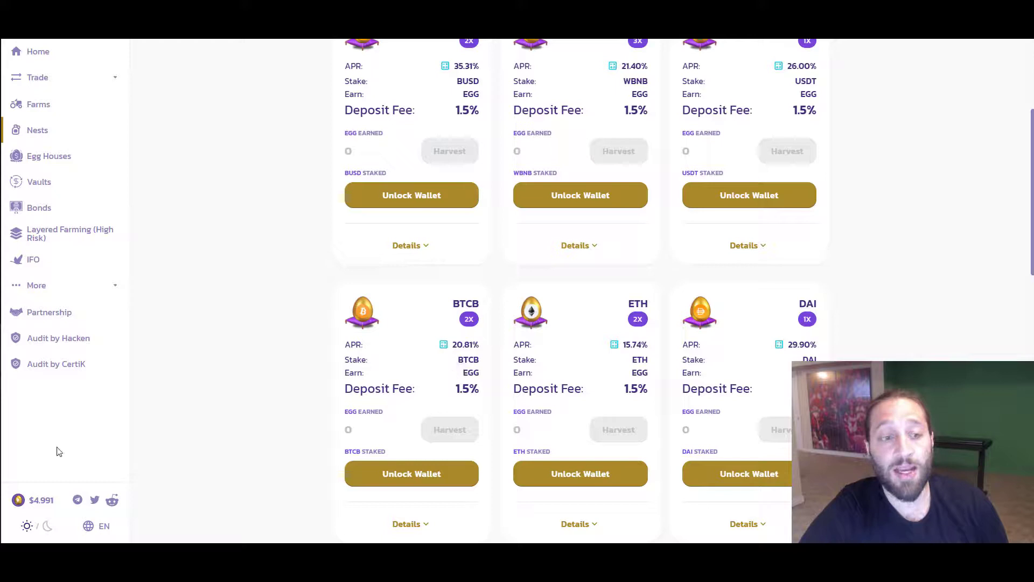
Step: Check the BTCB nest's projected ROI, then browse the remaining nest cards
left_click(444, 346)
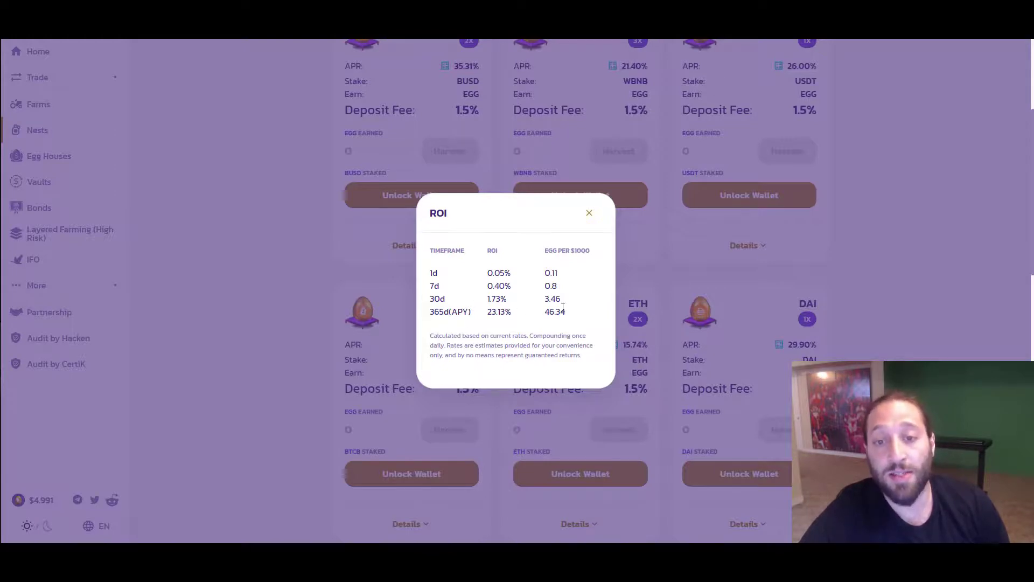
left_click(590, 214)
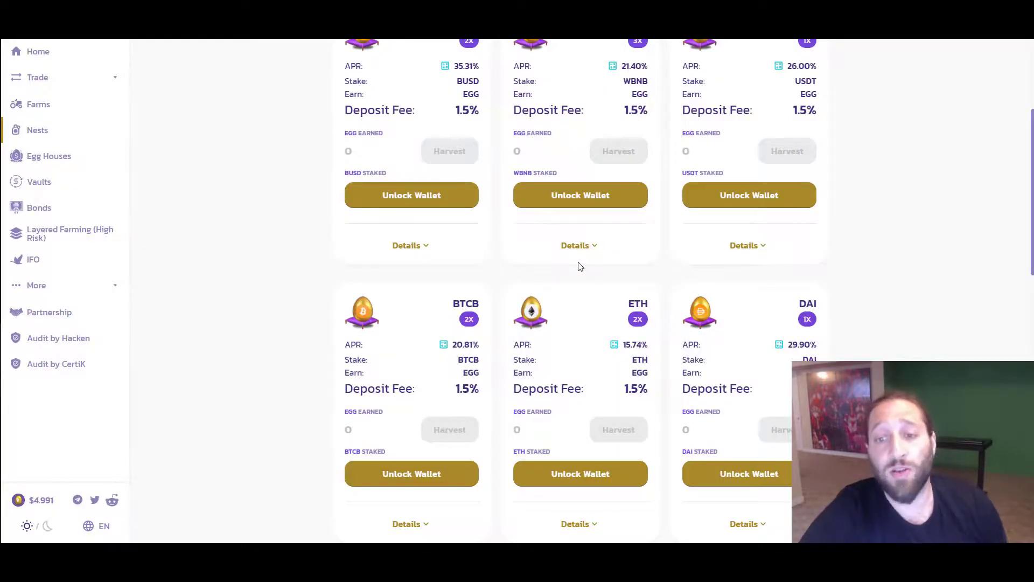
scroll(512, 348, "down", 2)
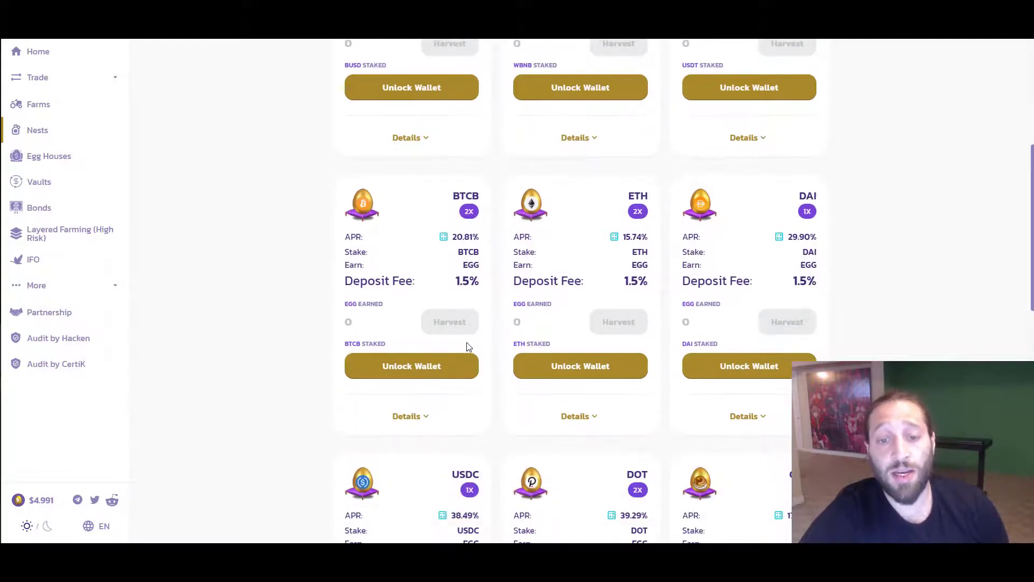
scroll(467, 345, "down", 2)
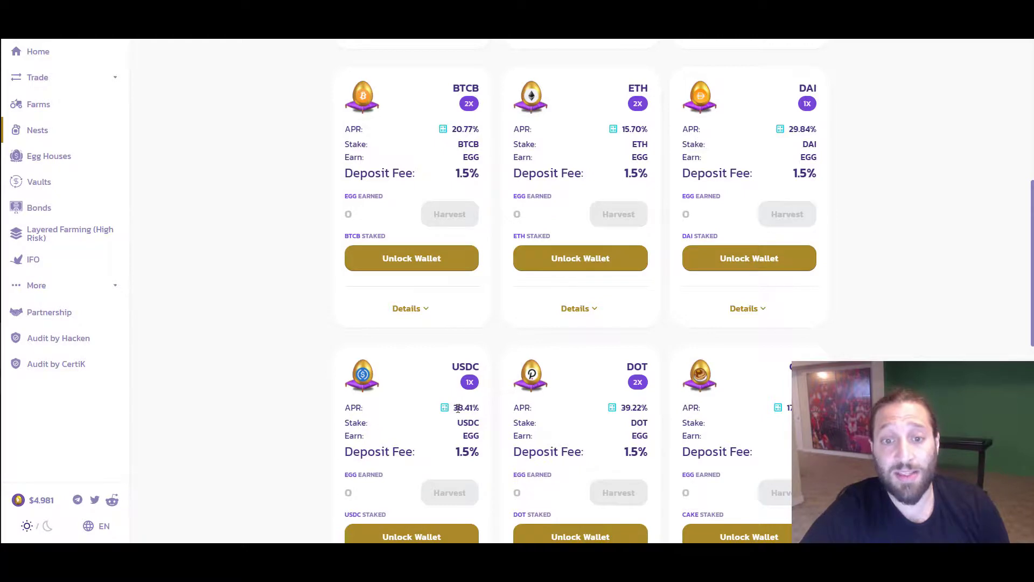
scroll(488, 416, "up", 5)
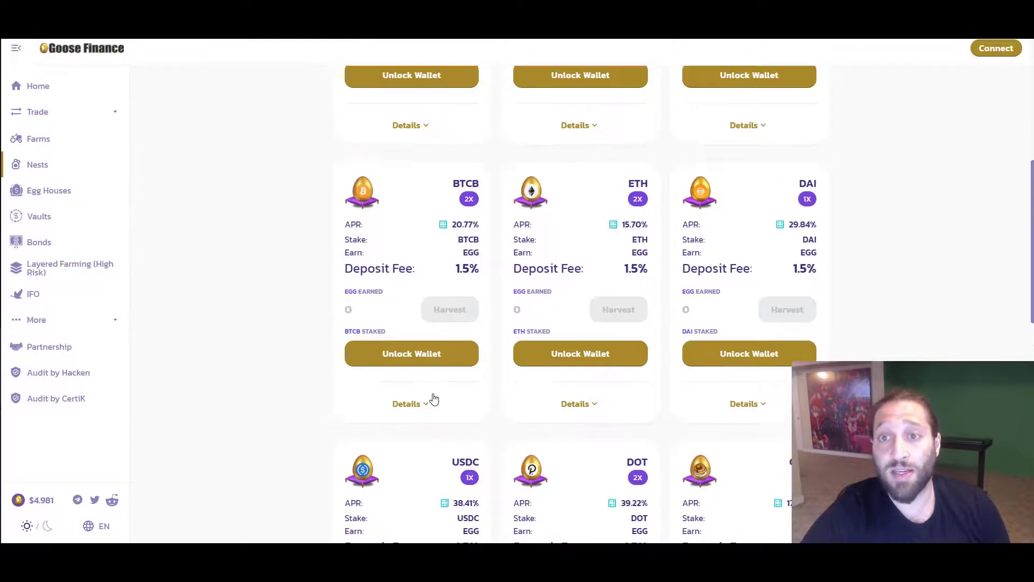
scroll(409, 398, "up", 2)
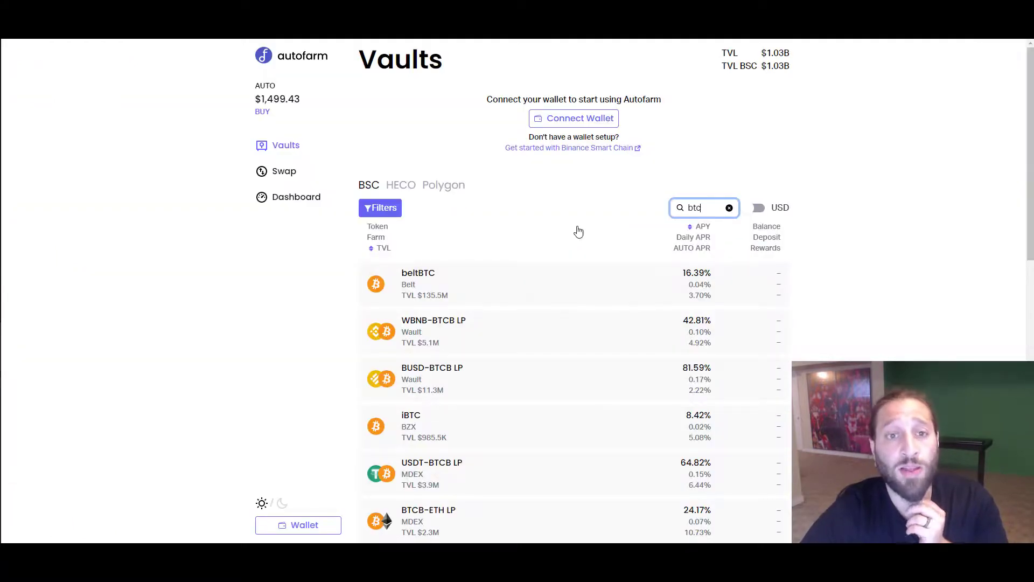
Step: Review Autofarm's BTC vault results, including beltBTC and BUSD-BTCB LP
left_click(314, 61)
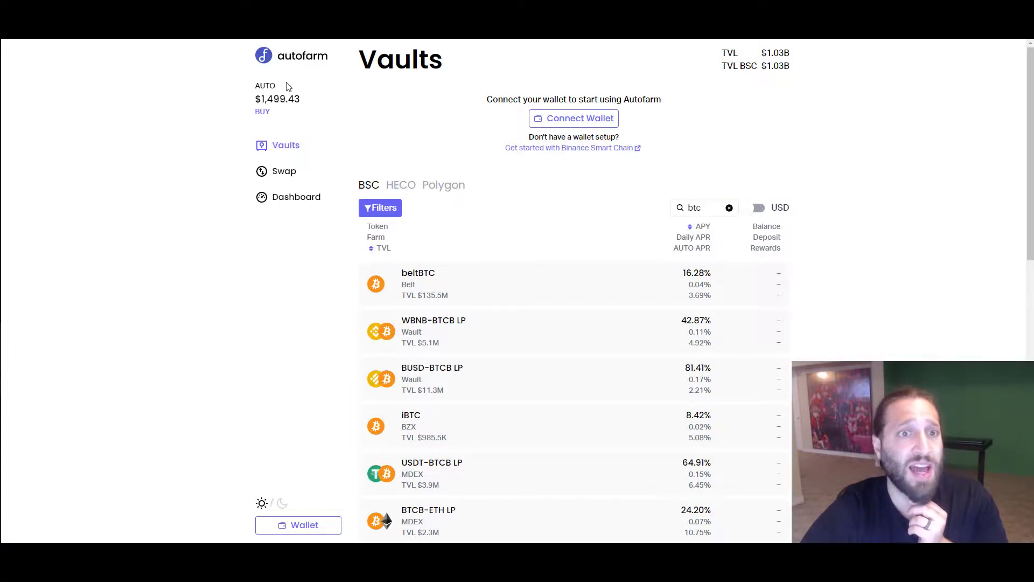
scroll(302, 96, "down", 3)
scroll(313, 100, "up", 3)
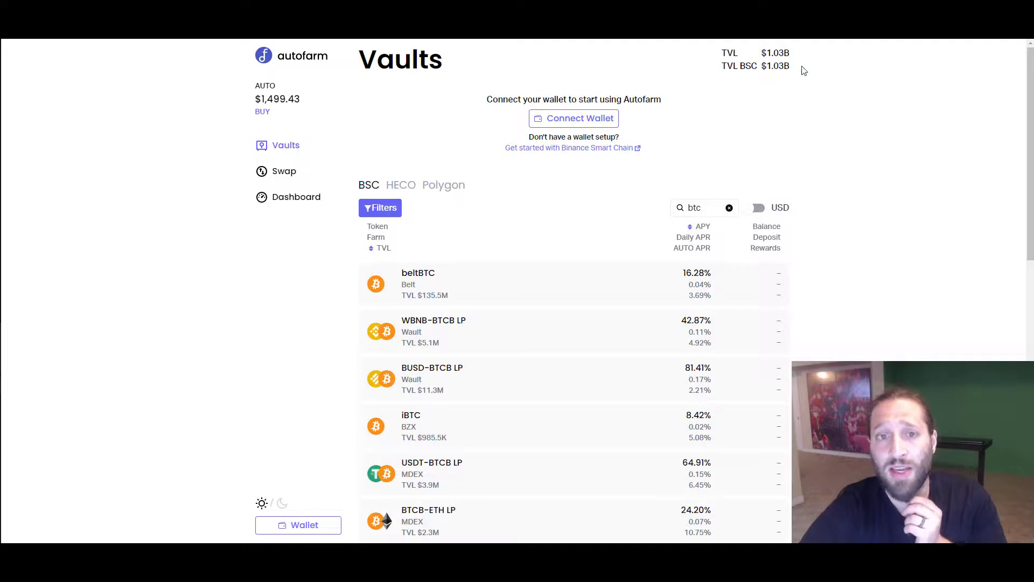
scroll(502, 281, "down", 1)
scroll(502, 281, "down", 3)
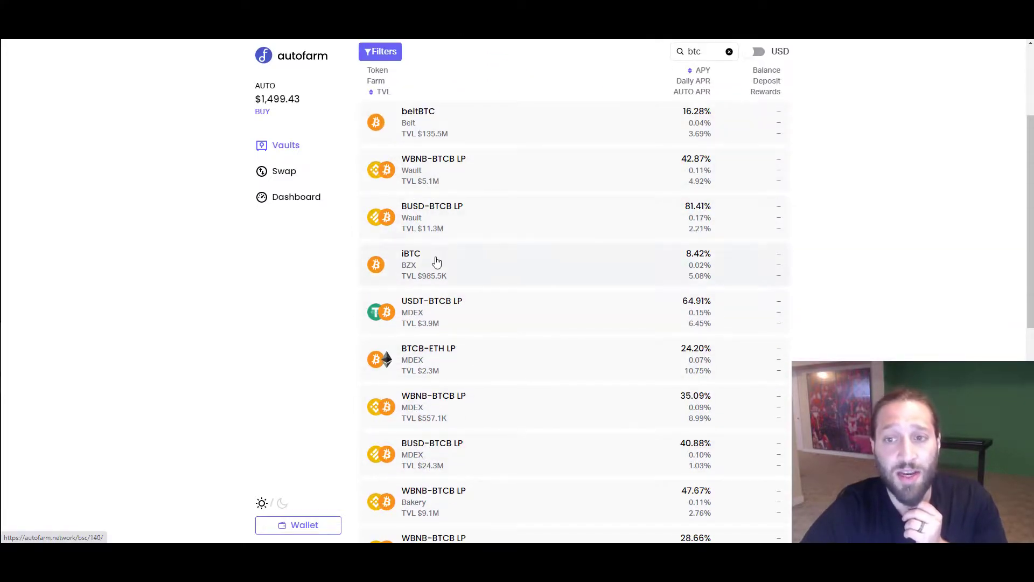
Step: Inspect the beltBTC vault page at 16.27% APY, then return to the full vault list
left_click(668, 114)
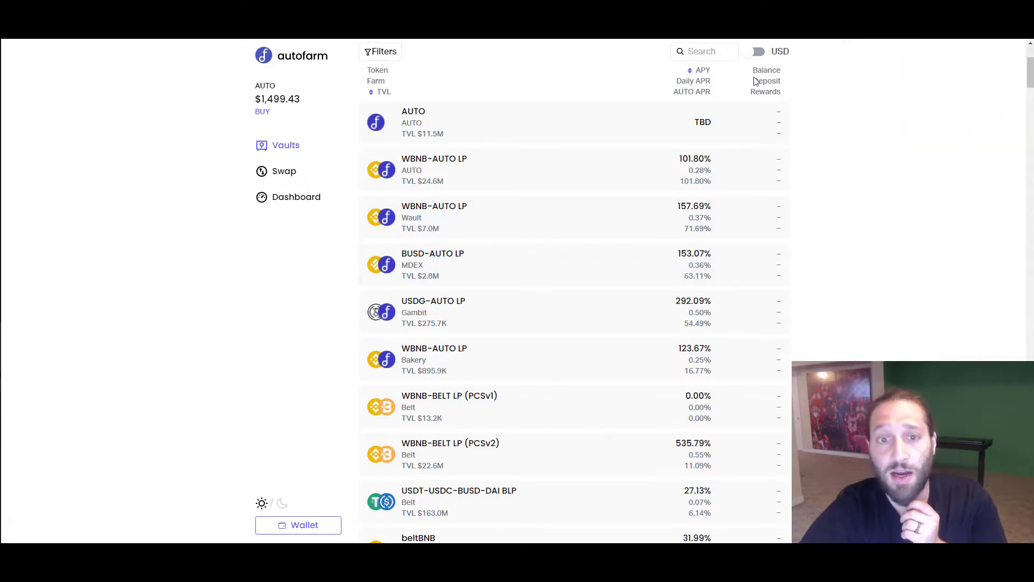
scroll(528, 317, "down", 2)
scroll(529, 316, "down", 1)
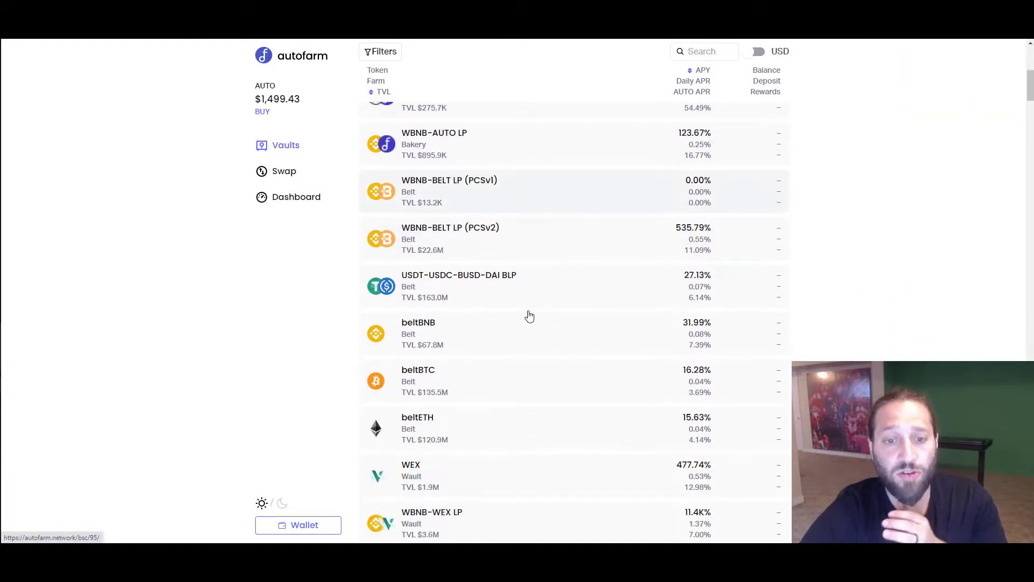
scroll(528, 317, "up", 6)
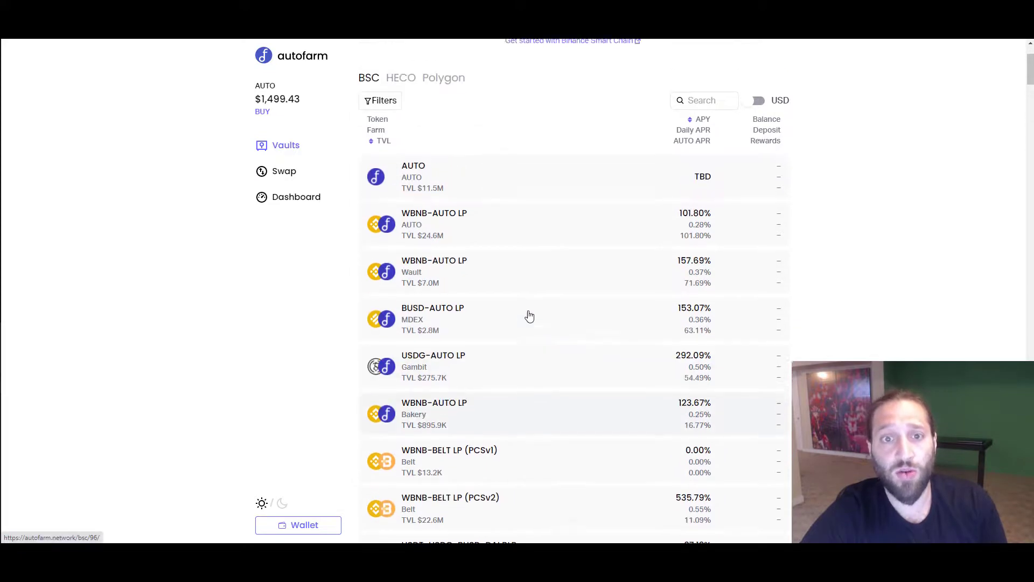